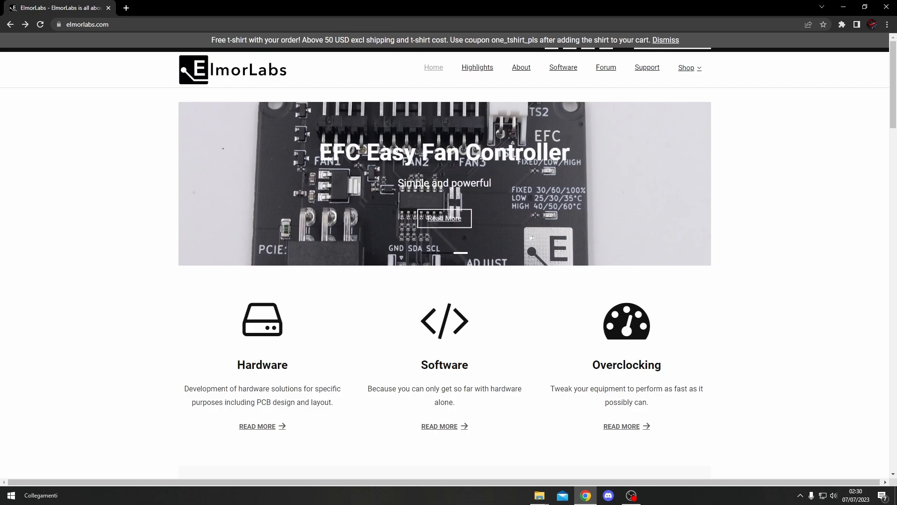
- Open the ElmorLabs PMD-USB product page from the shop and examine its specification and the software and driver links under Collaterals
left_click(683, 74)
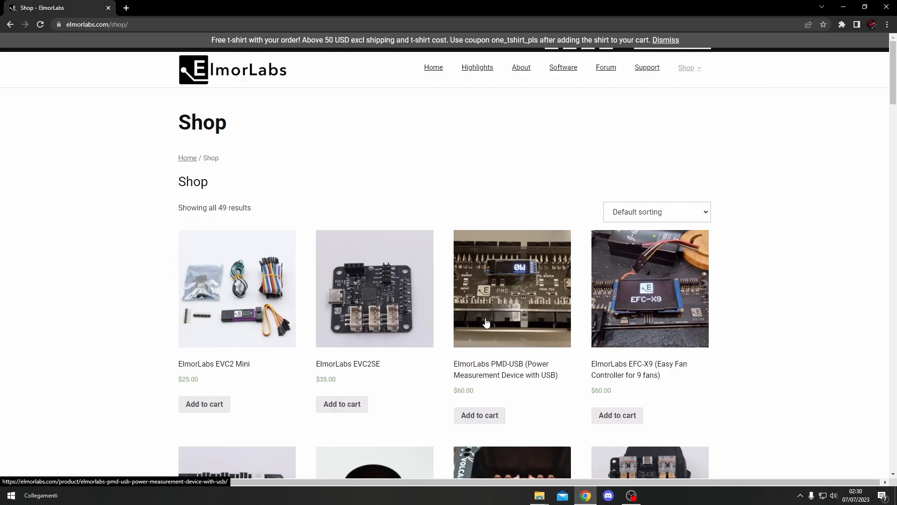
left_click(519, 282)
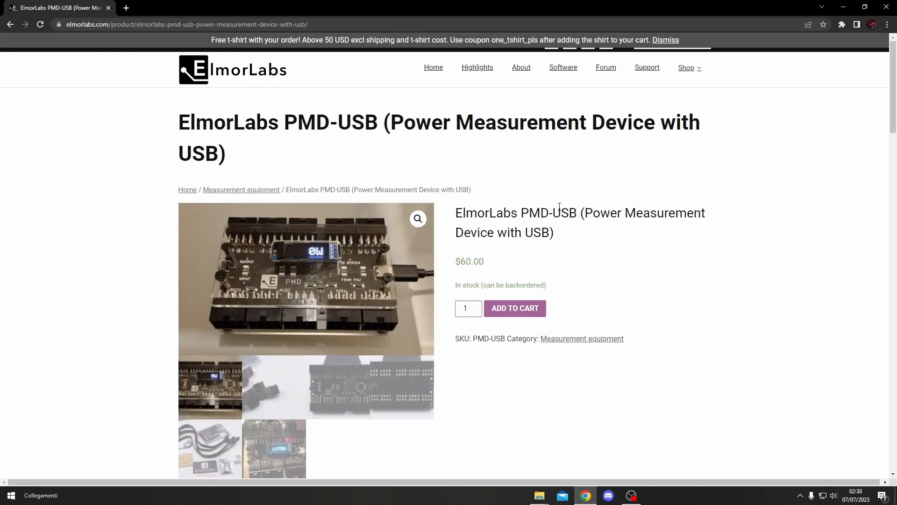
scroll(443, 153, "down", 4)
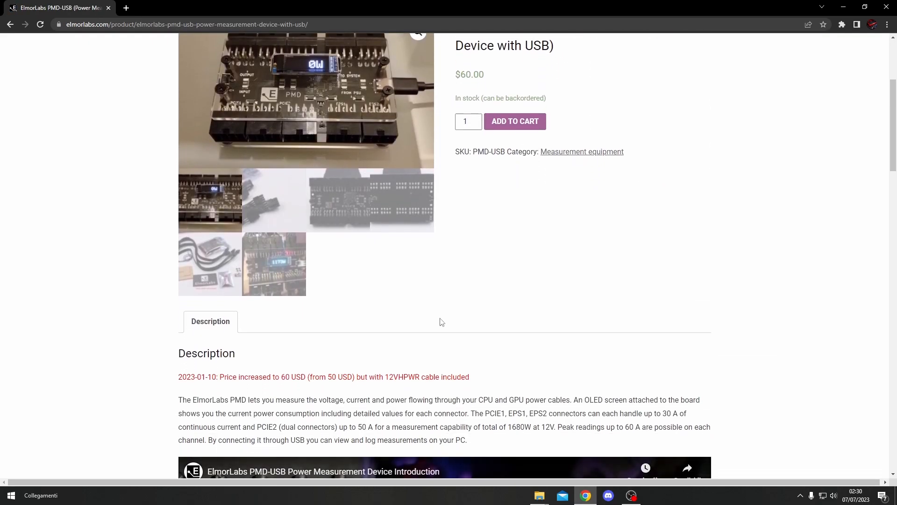
scroll(522, 262, "down", 6)
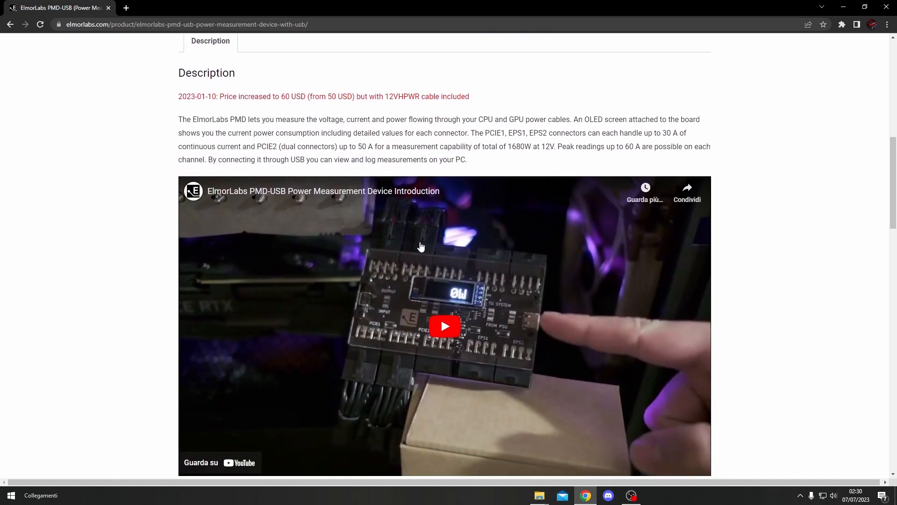
scroll(422, 248, "down", 2)
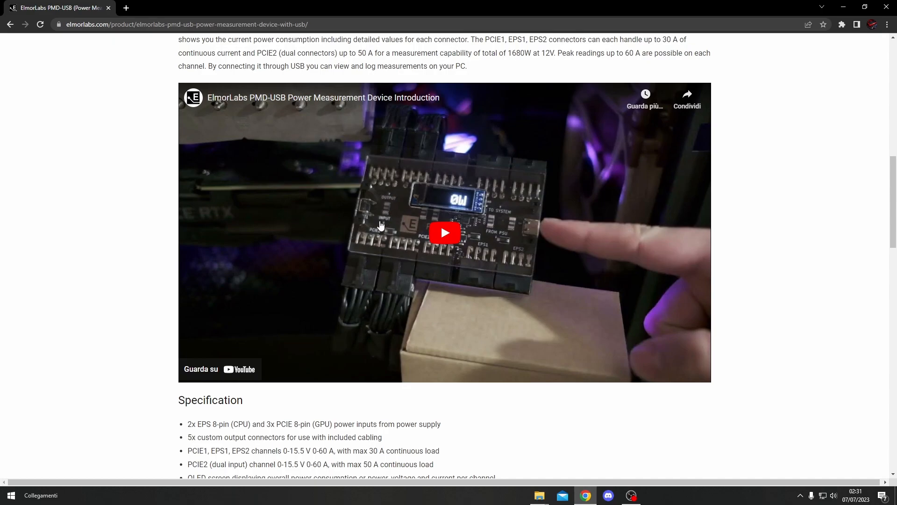
scroll(282, 290, "down", 6)
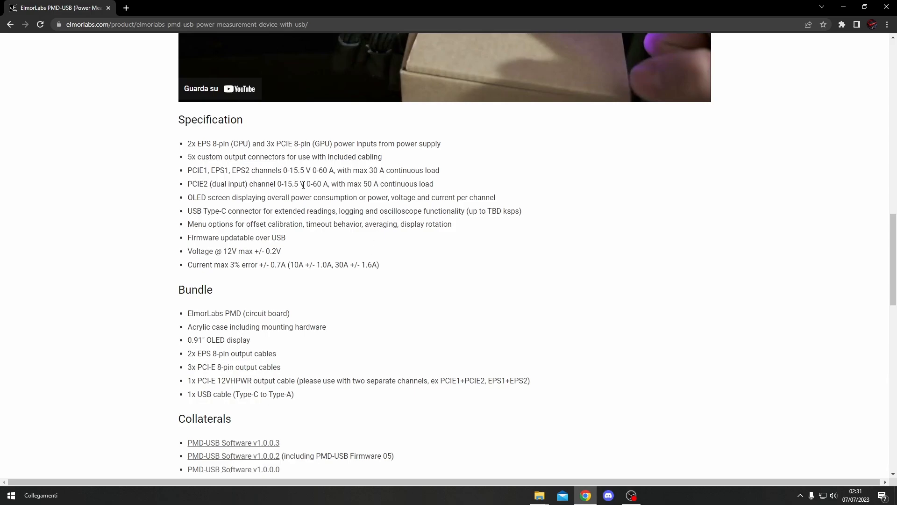
scroll(326, 185, "down", 4)
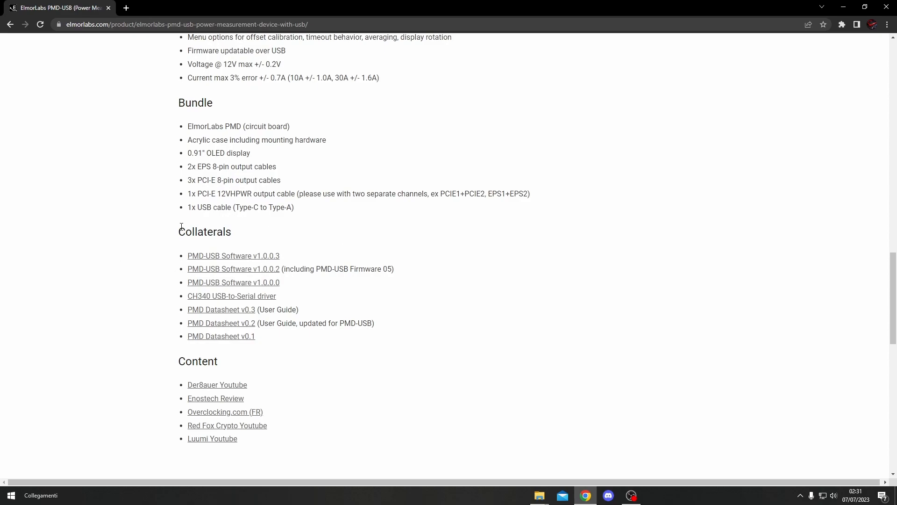
left_click_drag(179, 229, 341, 344)
left_click(260, 257)
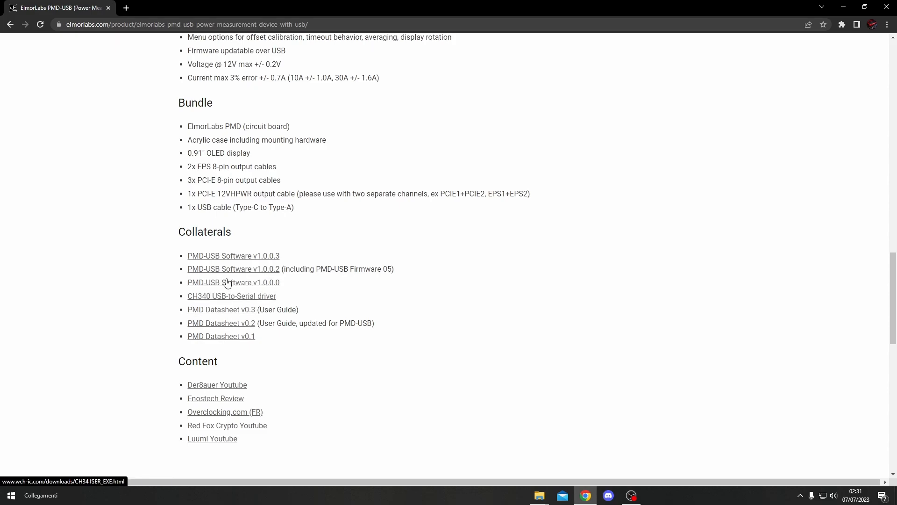
- Switch to File Explorer and launch PMD-USB.exe from the PMD-USB_20230429_1433 folder
left_click(539, 495)
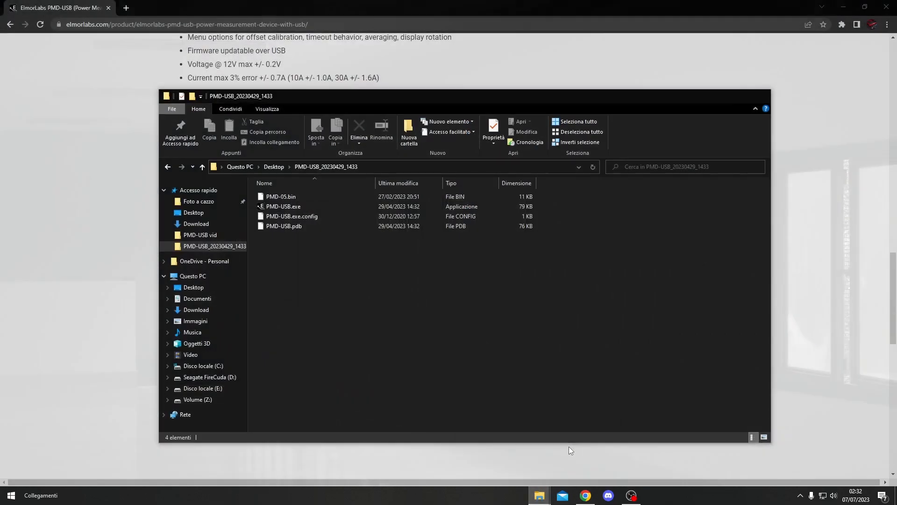
left_click(568, 447)
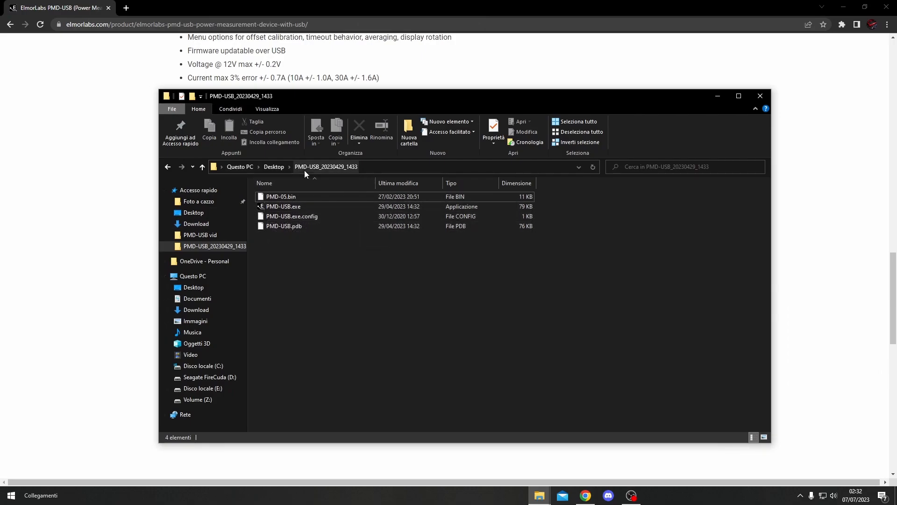
left_click(718, 96)
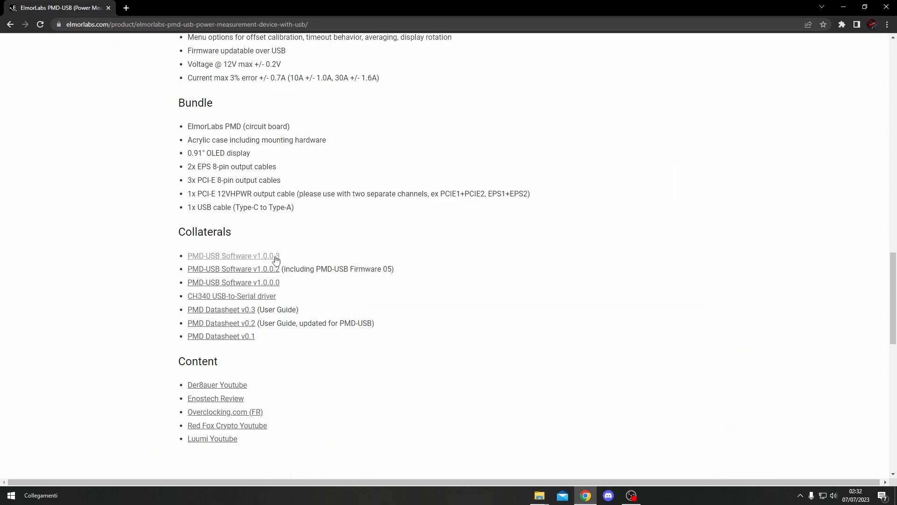
left_click(540, 496)
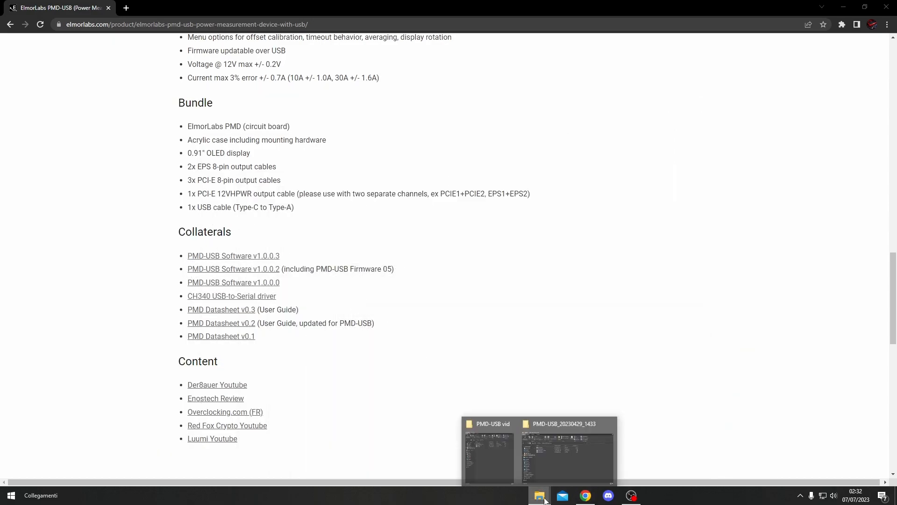
left_click(566, 444)
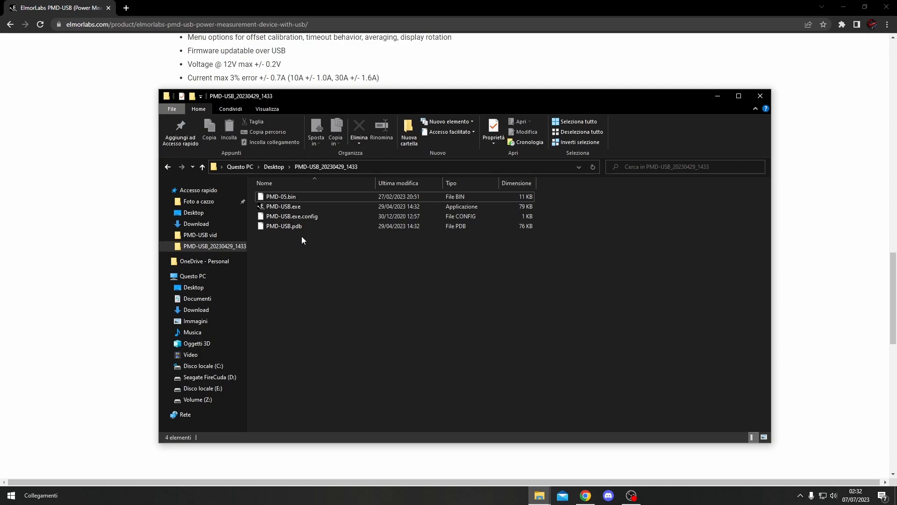
left_click(290, 209)
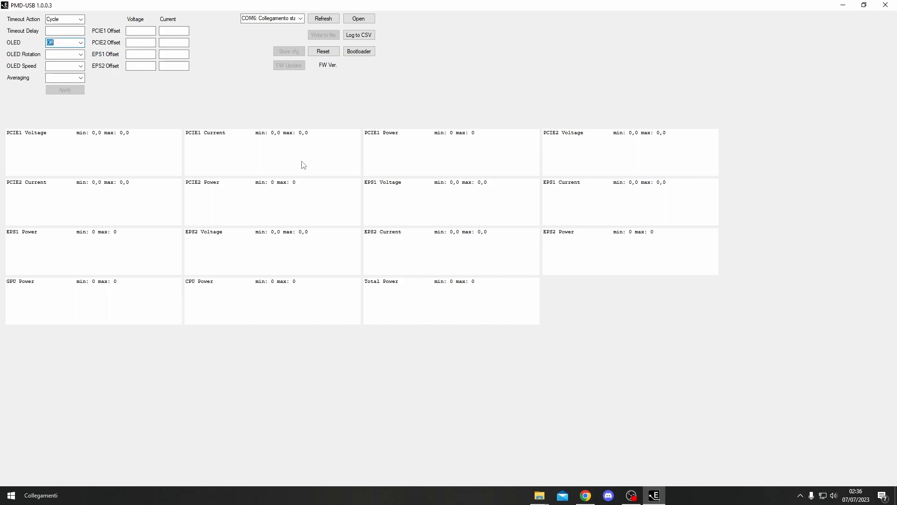
- Open the connection to the device on COM3: Unknown Serial Port and decline the update to firmware version 05
left_click(300, 18)
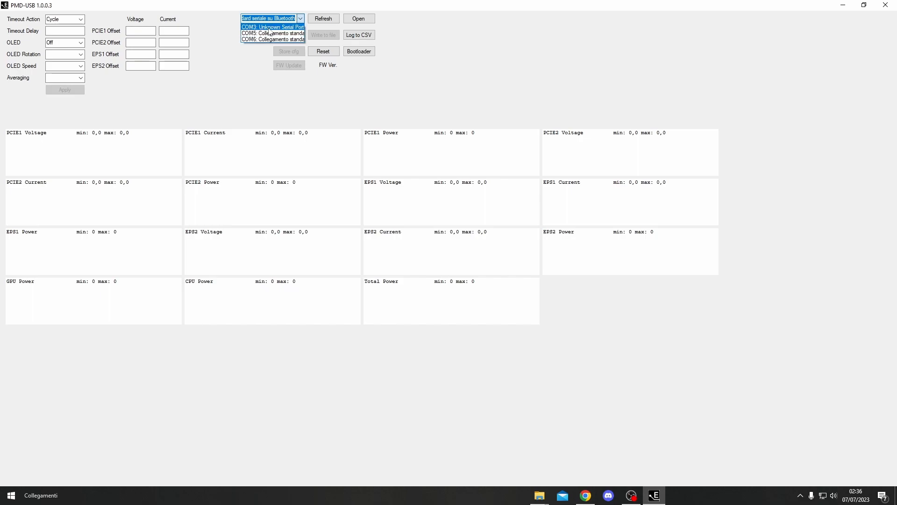
left_click(299, 28)
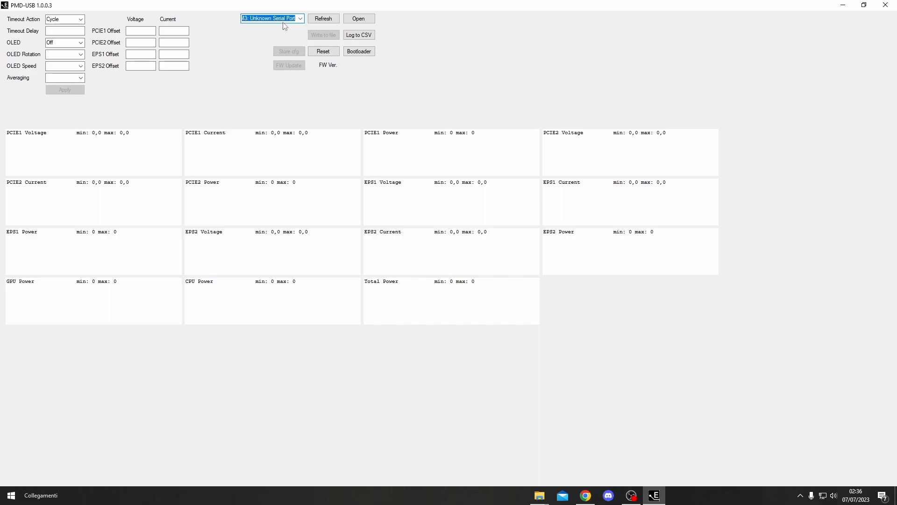
left_click_drag(305, 21, 289, 19)
left_click_drag(335, 23, 403, 33)
left_click(300, 18)
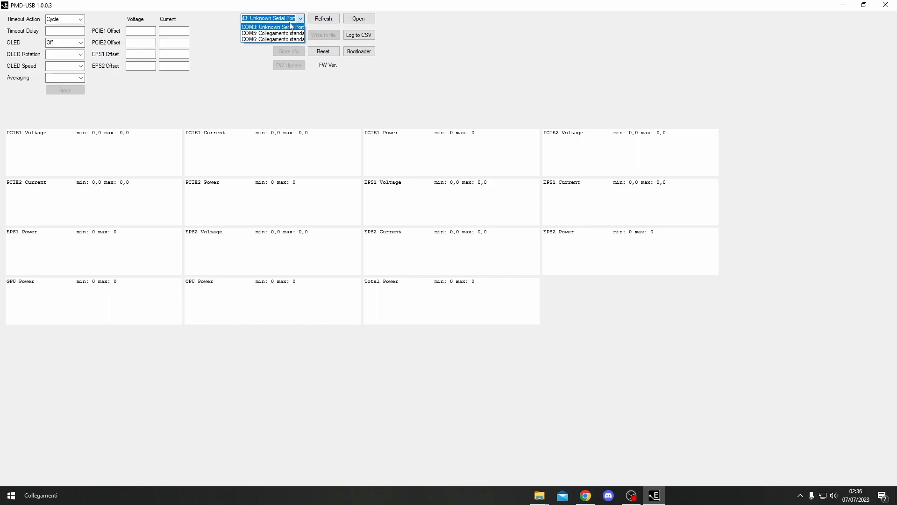
left_click(303, 21)
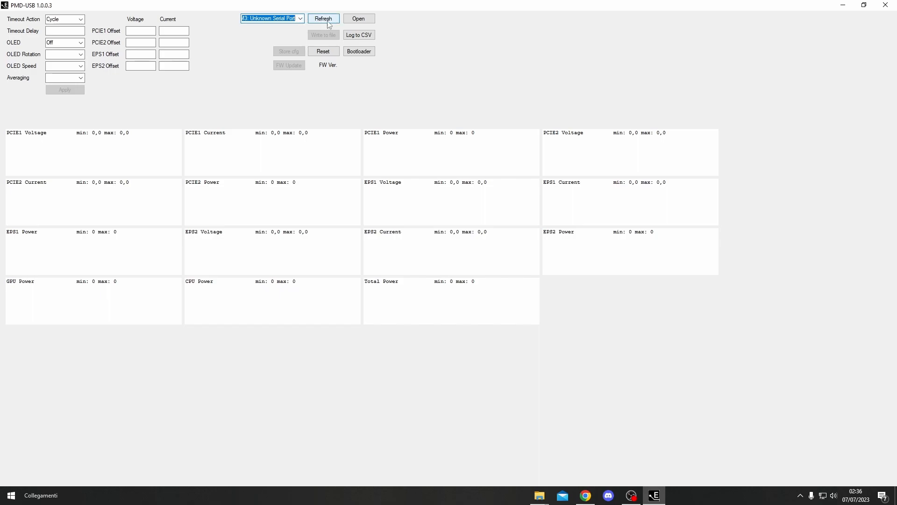
left_click(259, 21)
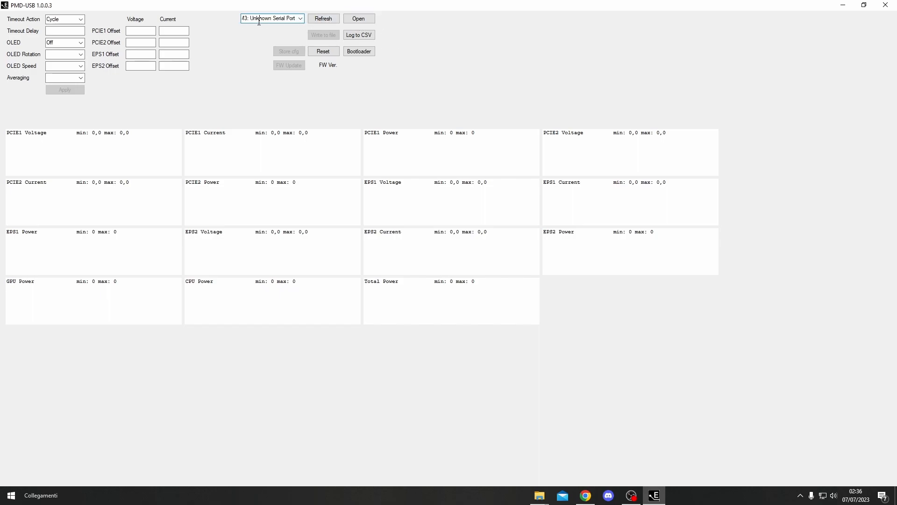
left_click(365, 21)
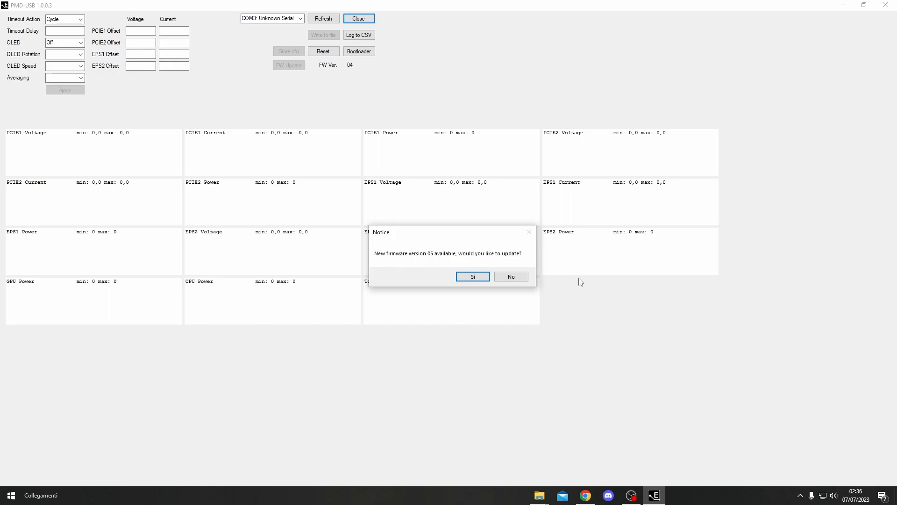
left_click(505, 279)
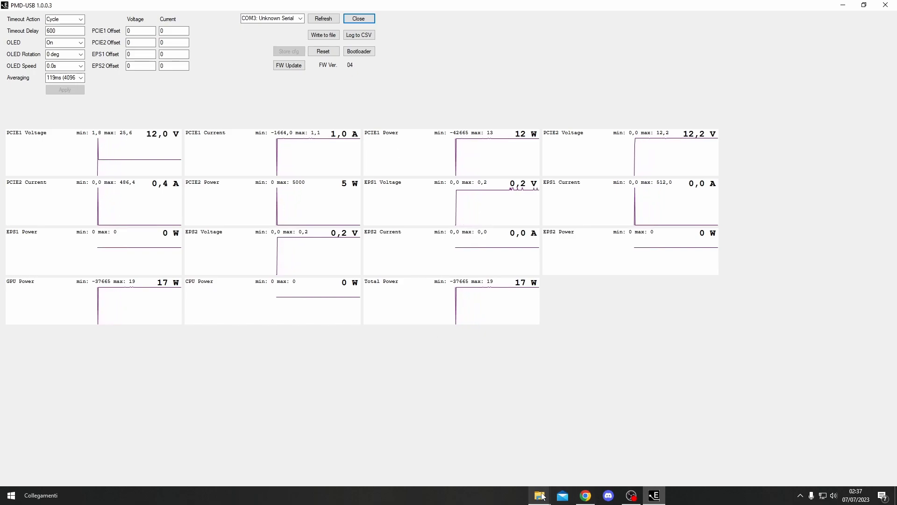
- Examine the PMD-05.bin firmware file in the PMD-USB_20230429_1433 folder in File Explorer
mouse_move(541, 496)
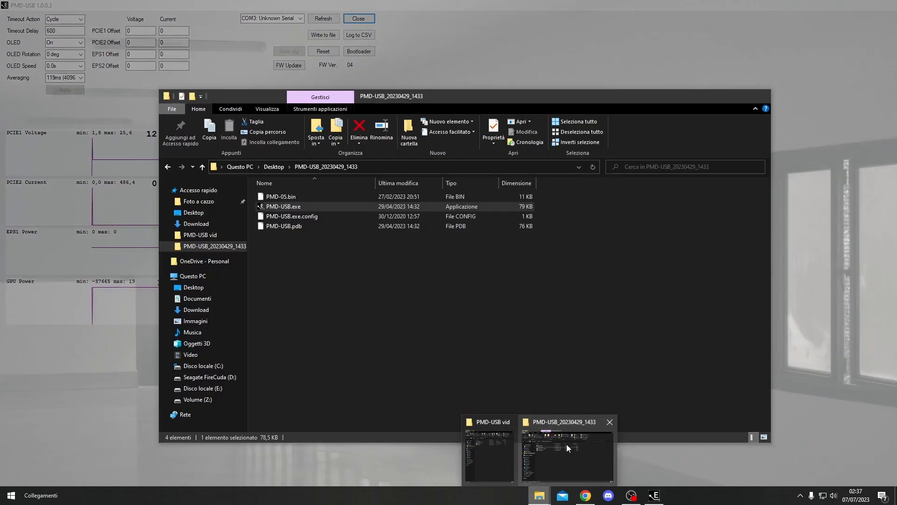
left_click(567, 444)
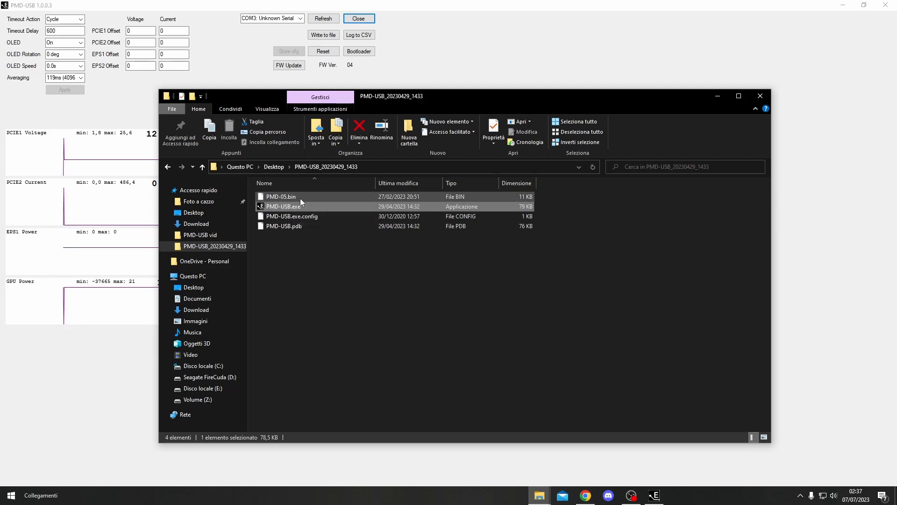
left_click(718, 96)
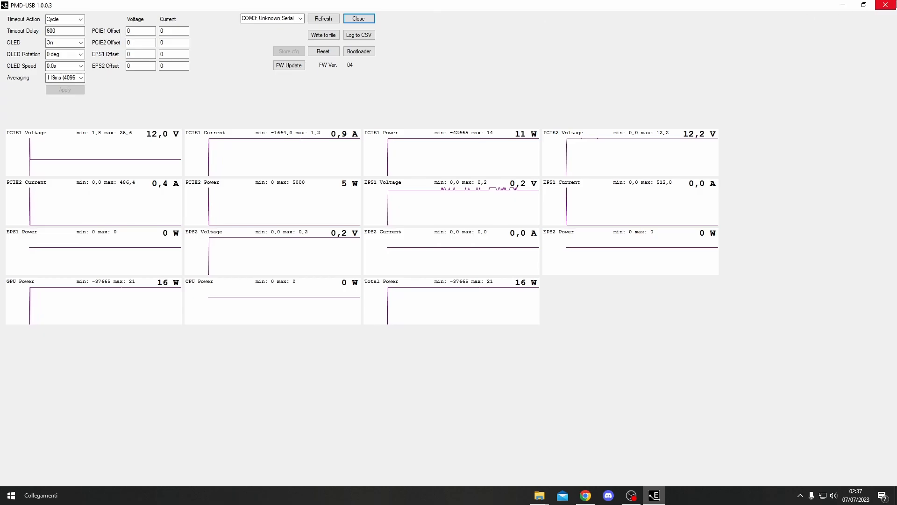
- Close the PMD-USB program and launch the CH341SER.EXE driver installer from the PMD-USB vid folder
left_click(886, 4)
mouse_move(550, 489)
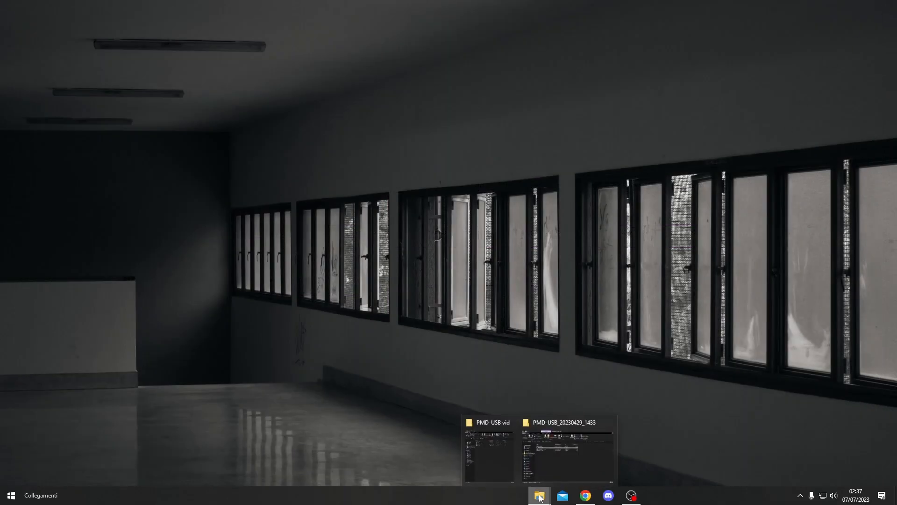
left_click(565, 450)
left_click(519, 447)
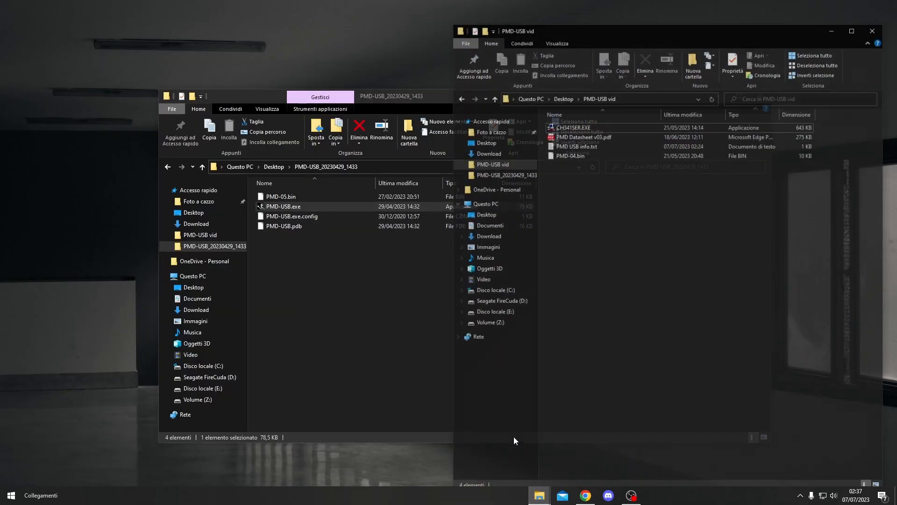
double_click(565, 108)
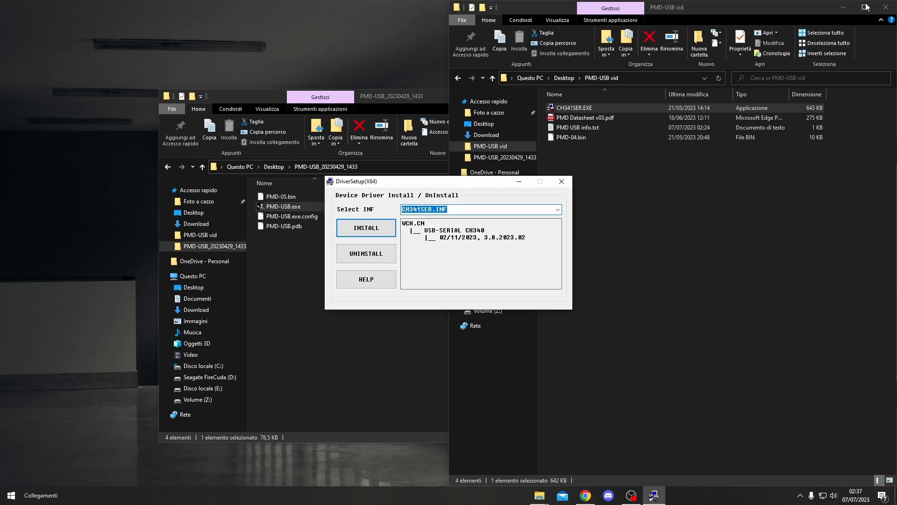
- Install the CH341SER.INF USB-serial driver and close the installer
left_click(843, 7)
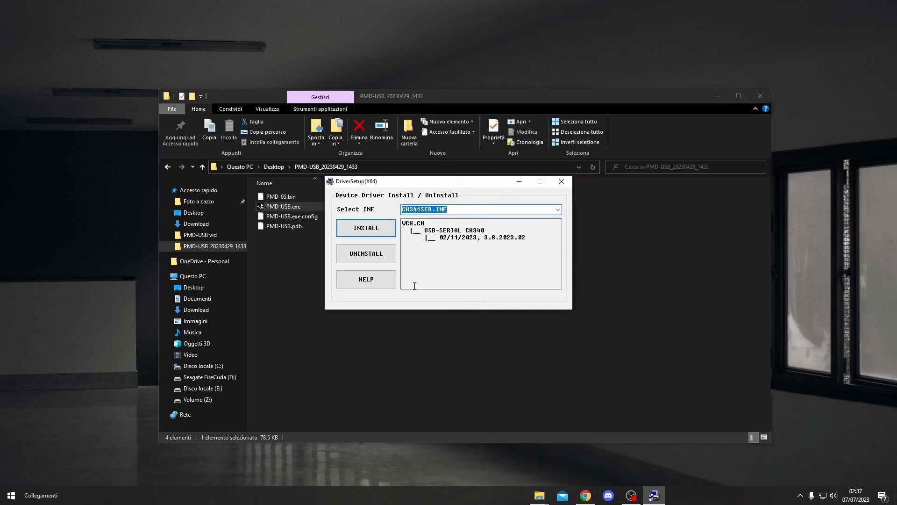
left_click(366, 234)
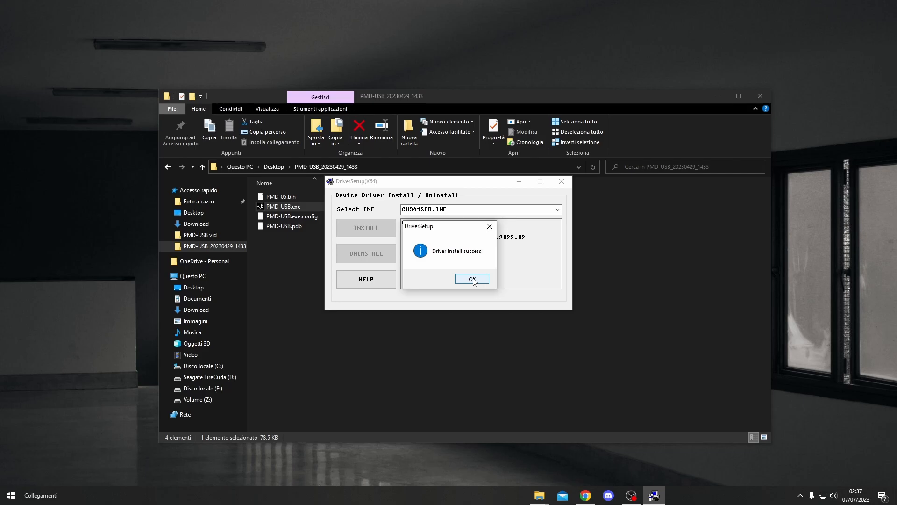
left_click(472, 279)
left_click(558, 186)
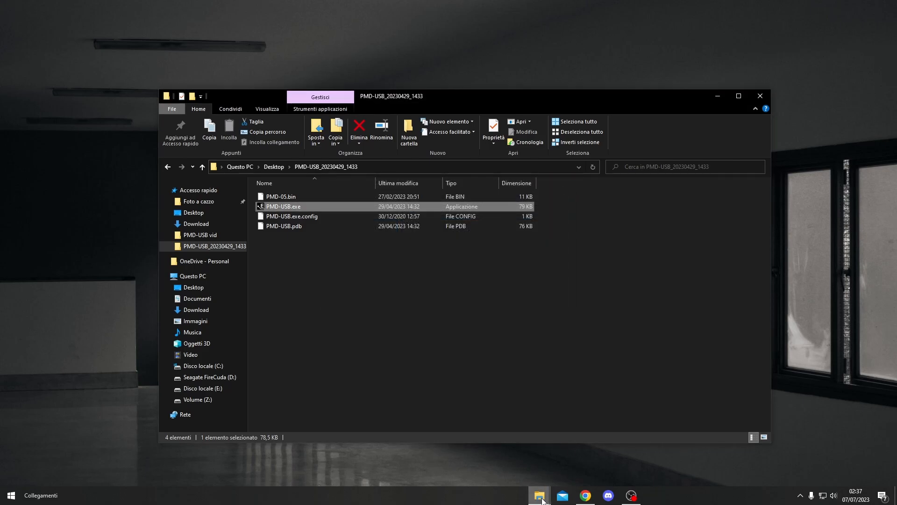
- Relaunch PMD-USB.exe from the PMD-USB_20230429_1433 folder
mouse_move(542, 500)
left_click(539, 496)
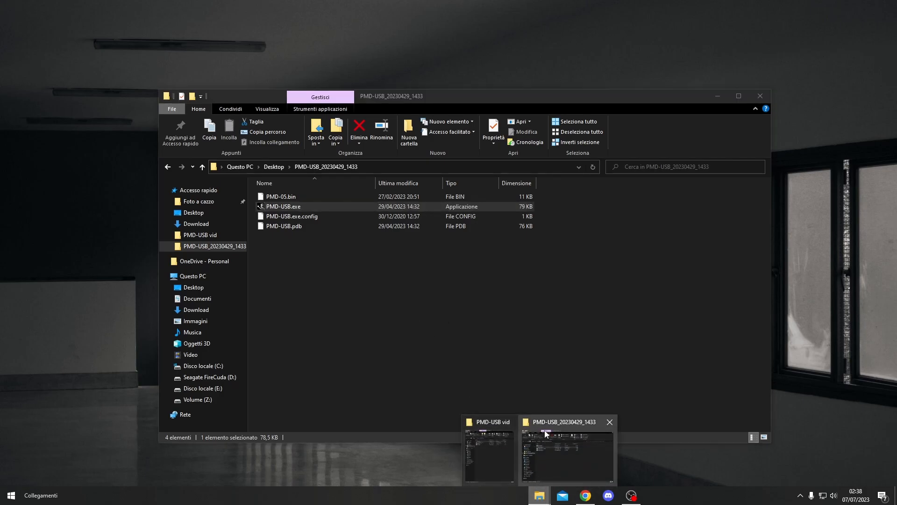
left_click(291, 207)
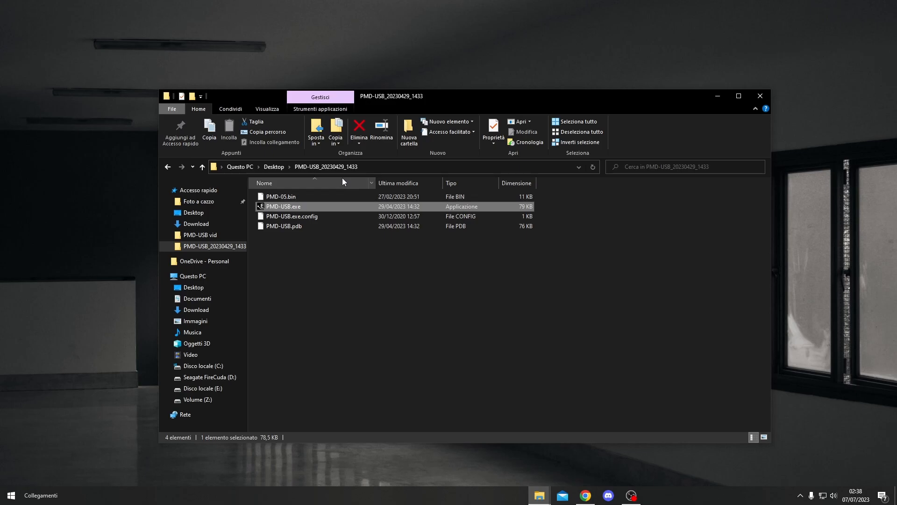
mouse_move(280, 209)
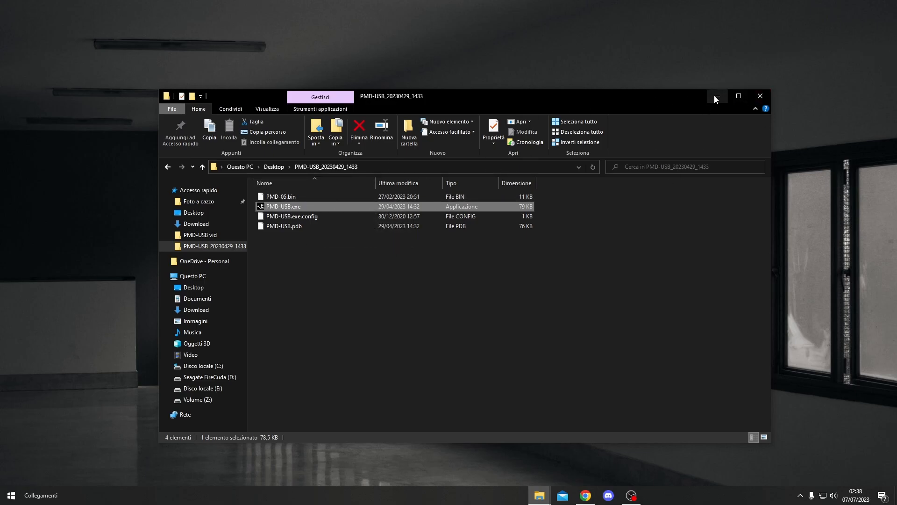
double_click(287, 207)
- Check the available serial ports, keeping COM3: Unknown Serial Port selected, and maximize the PMD-USB window
left_click(401, 119)
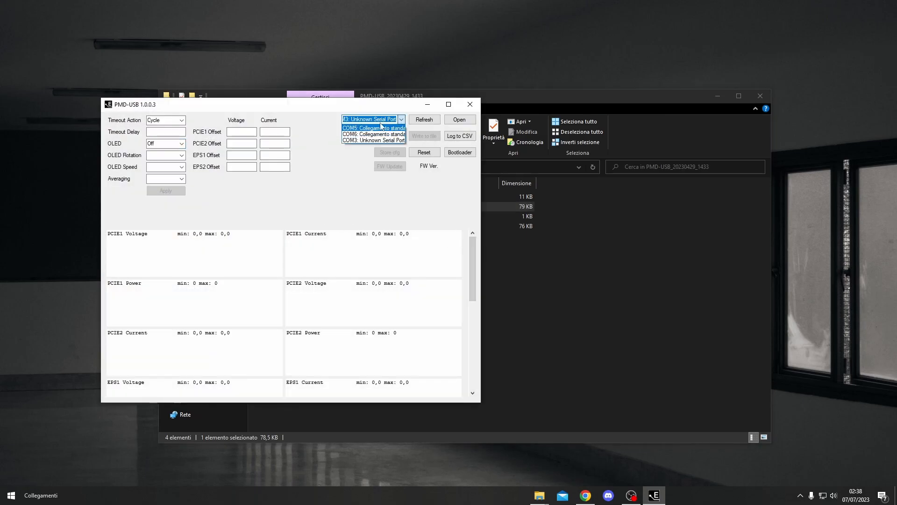
left_click(405, 125)
left_click(403, 120)
left_click(401, 121)
left_click(449, 106)
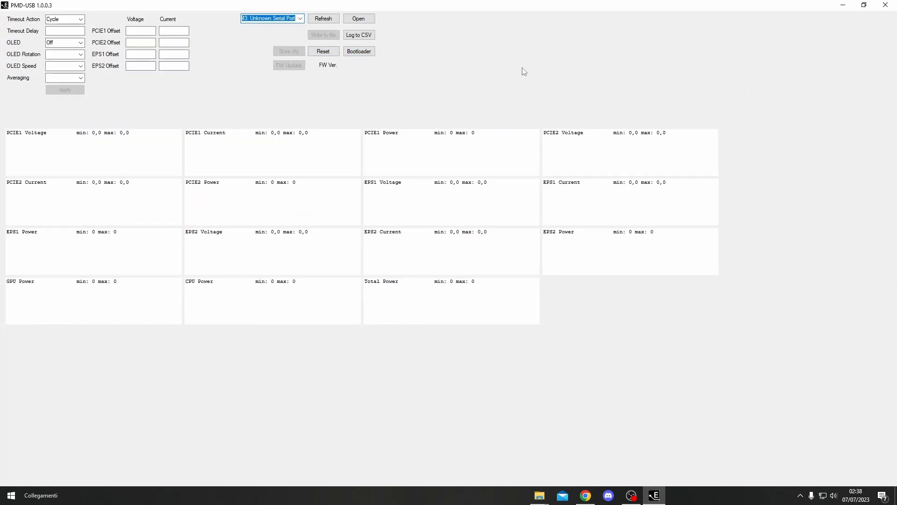
- Check the available serial ports and open the connection to the PMD-USB on COM3: Unknown Serial Port
left_click(295, 22)
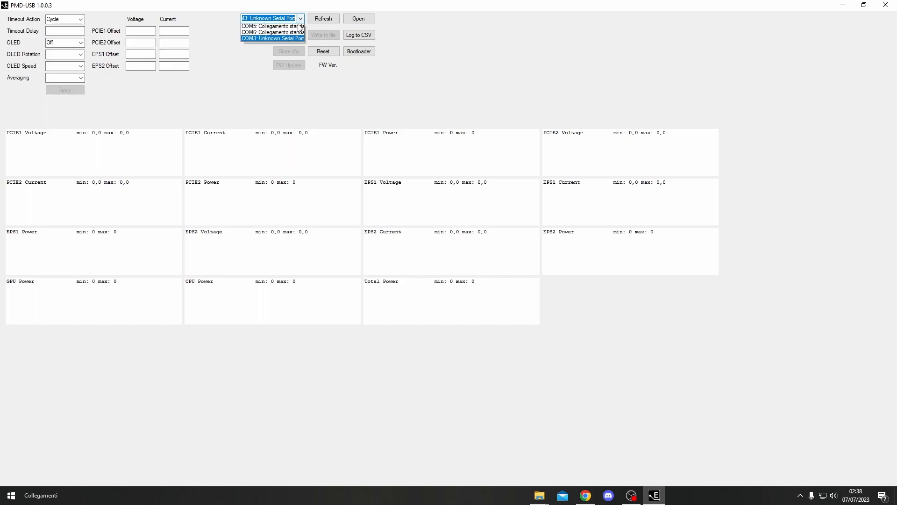
left_click(229, 47)
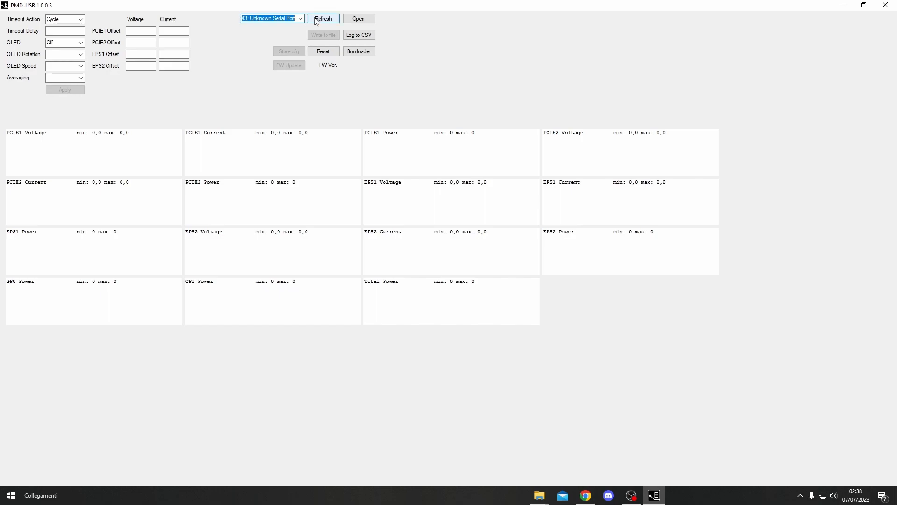
left_click(360, 21)
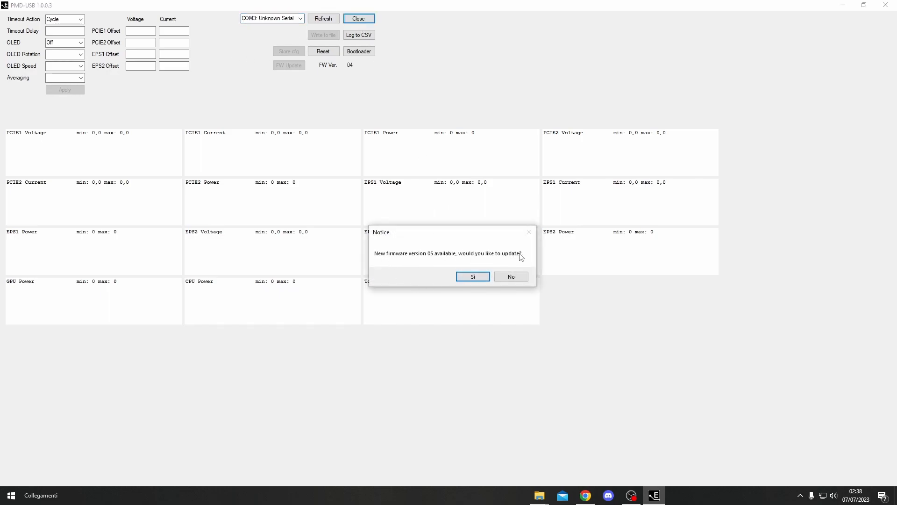
- Update the device firmware to version 05, dismiss the resulting messages and close the PMD-USB program
left_click(462, 278)
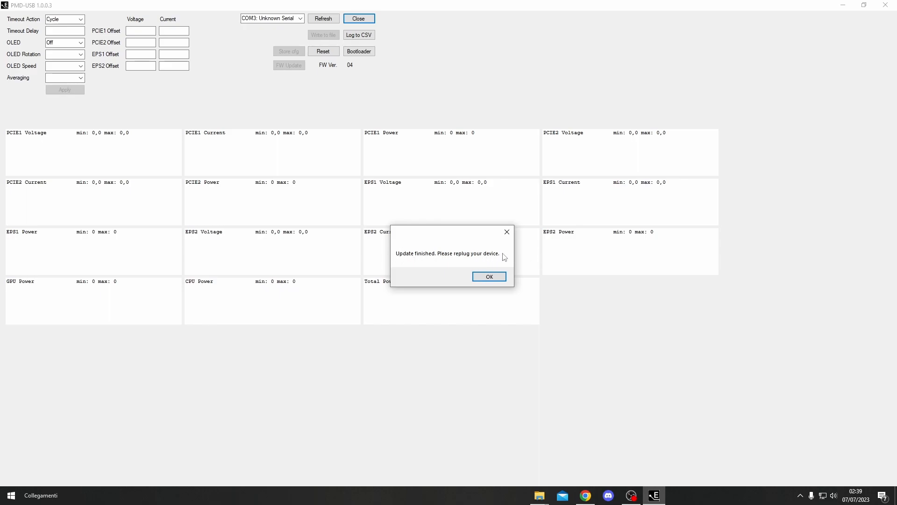
left_click(489, 277)
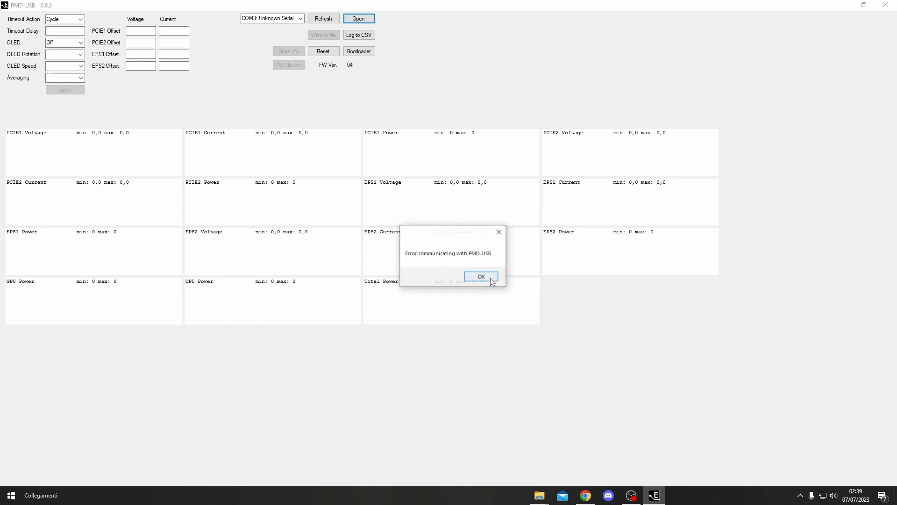
left_click(490, 278)
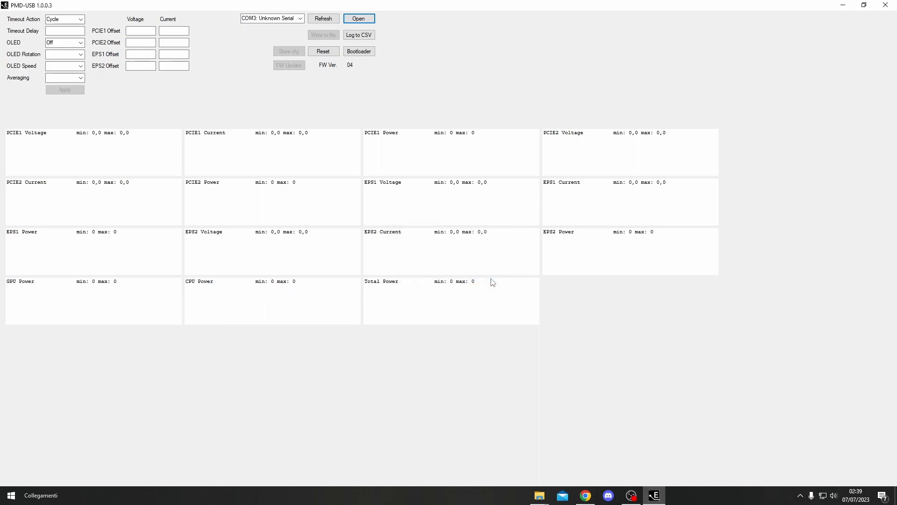
left_click(886, 6)
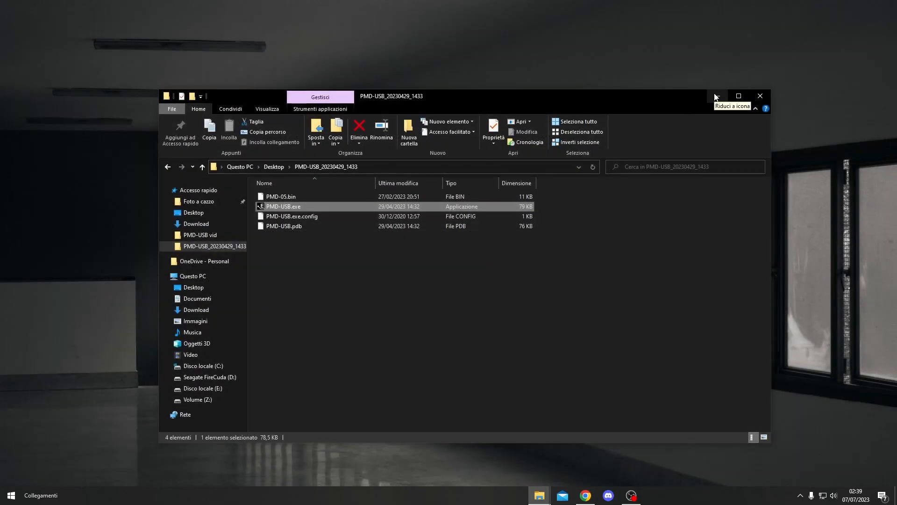
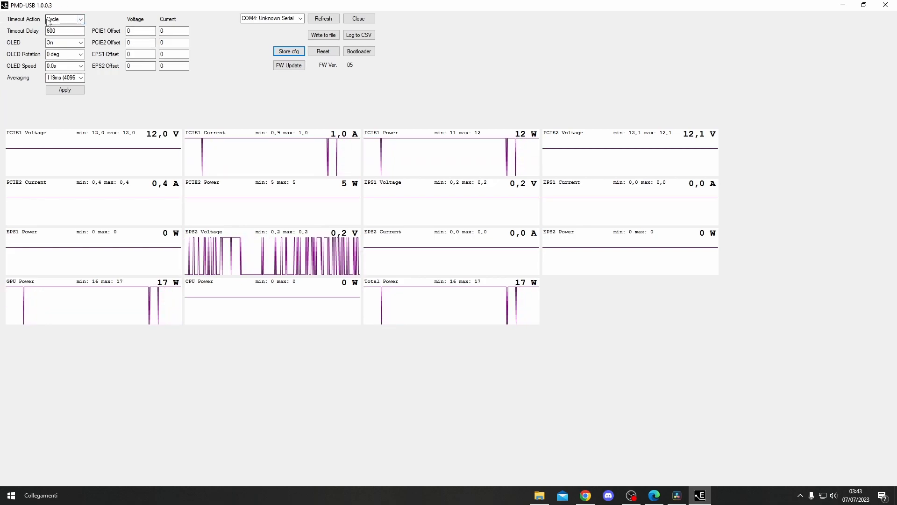
- Review the Timeout Action choices and the Timeout Delay, and set the Timeout Action to Disabled
left_click(81, 20)
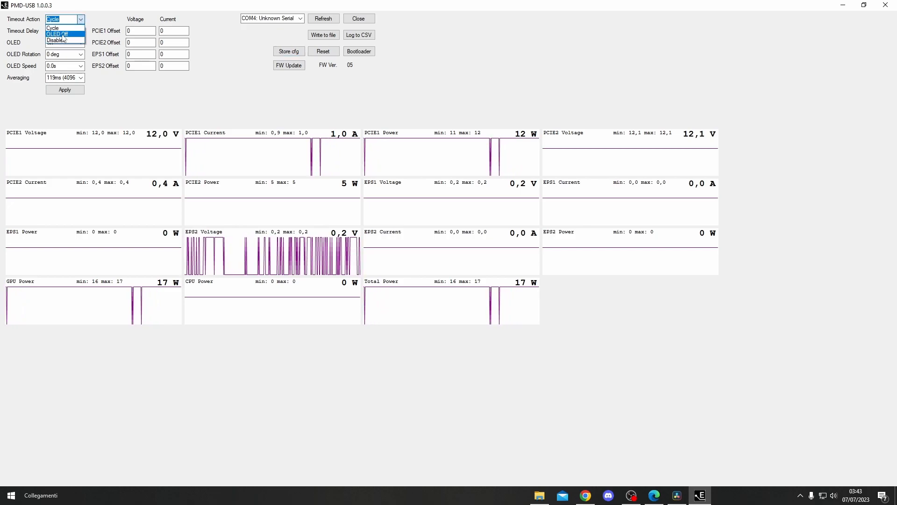
left_click(97, 19)
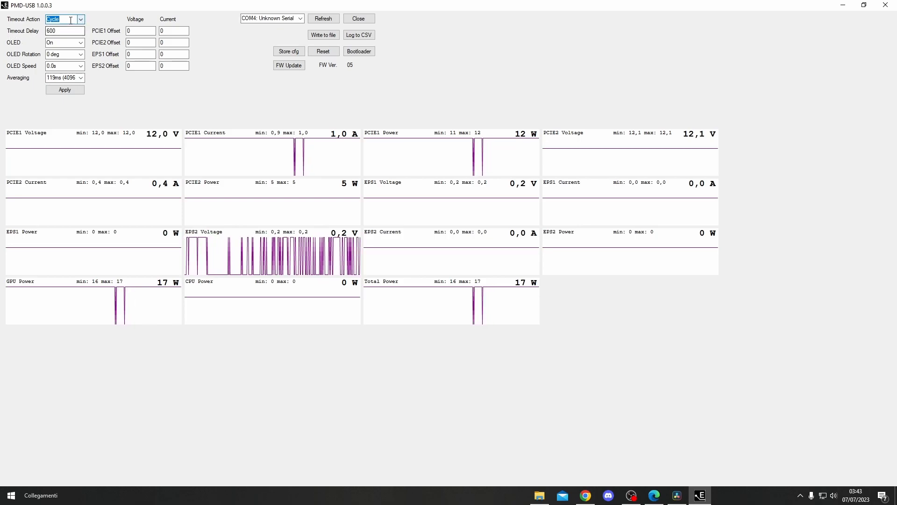
left_click_drag(62, 31, 41, 34)
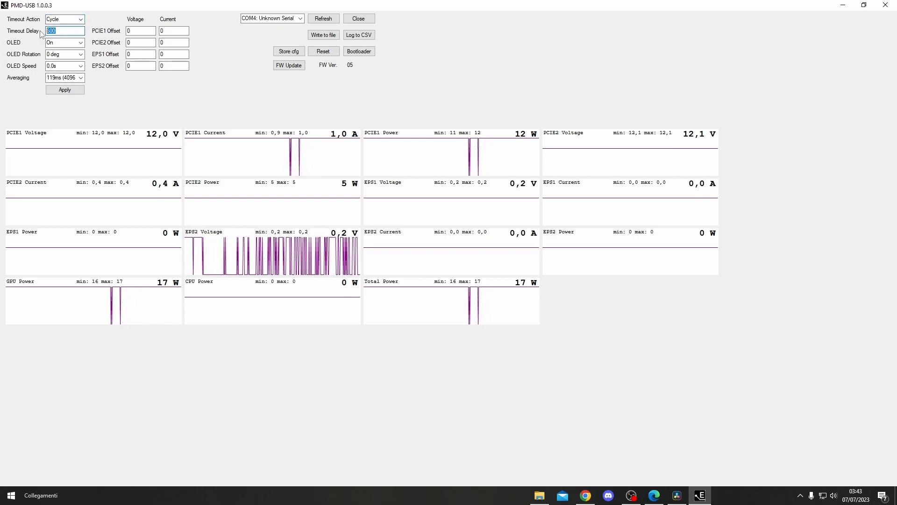
left_click(80, 20)
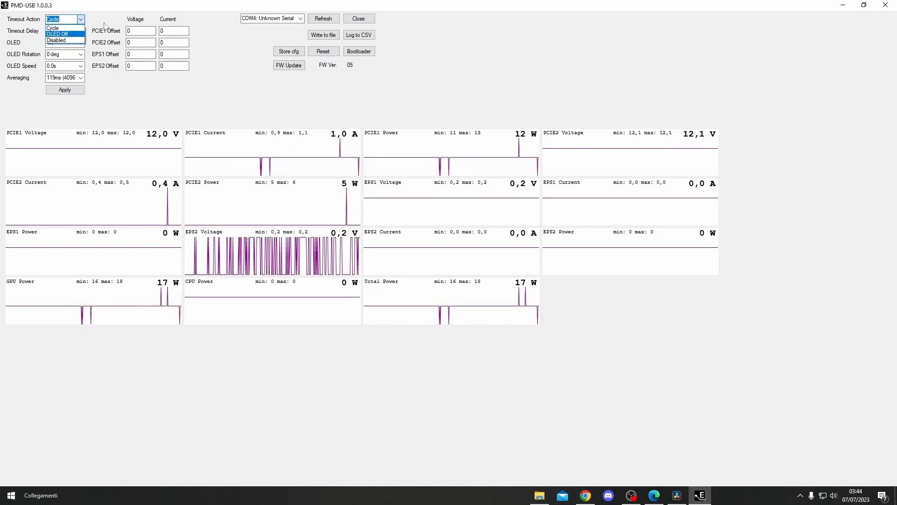
left_click(58, 41)
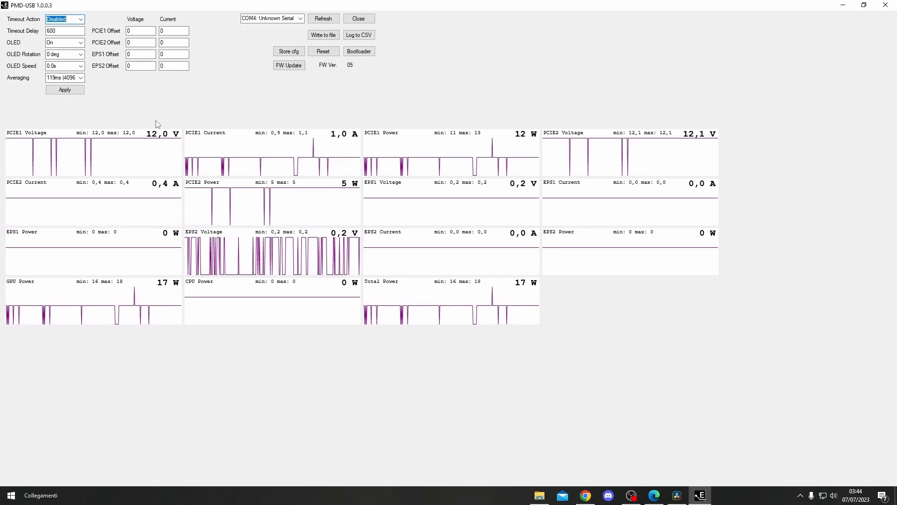
- Set the Timeout Action to OLED Off and apply the setting to the device
left_click(78, 19)
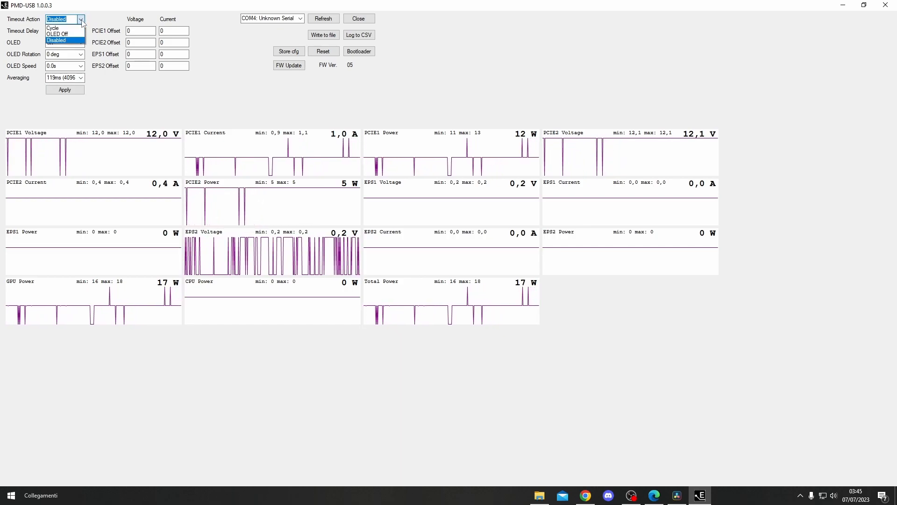
left_click(64, 34)
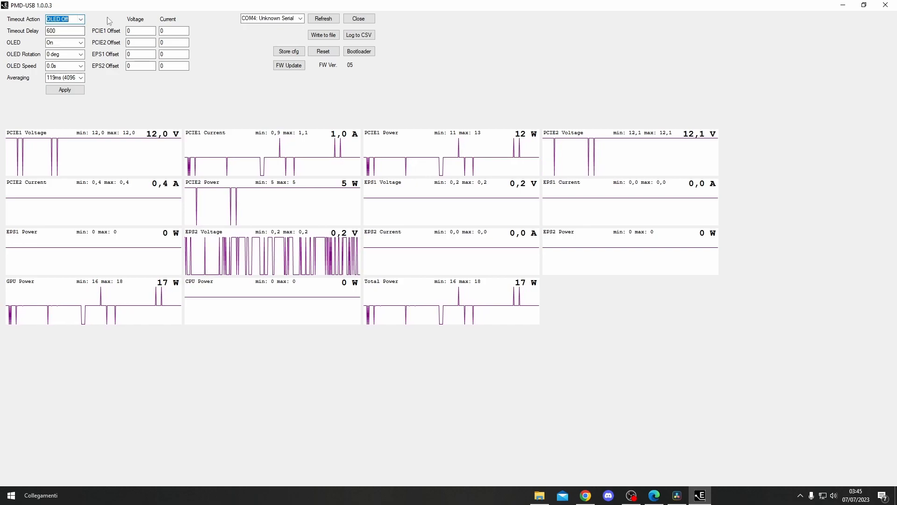
left_click(63, 90)
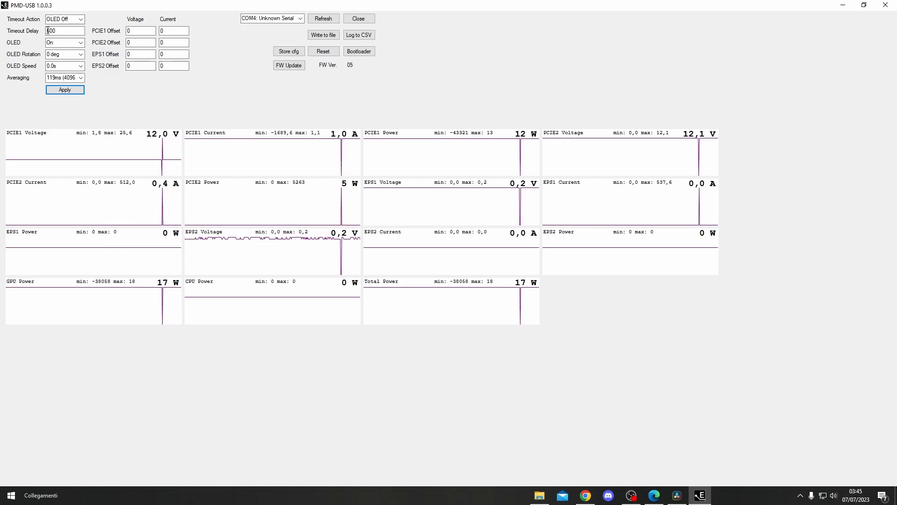
- Enter a Timeout Delay of 600 and apply it with OLED Off as the Timeout Action
left_click_drag(71, 30, 39, 31)
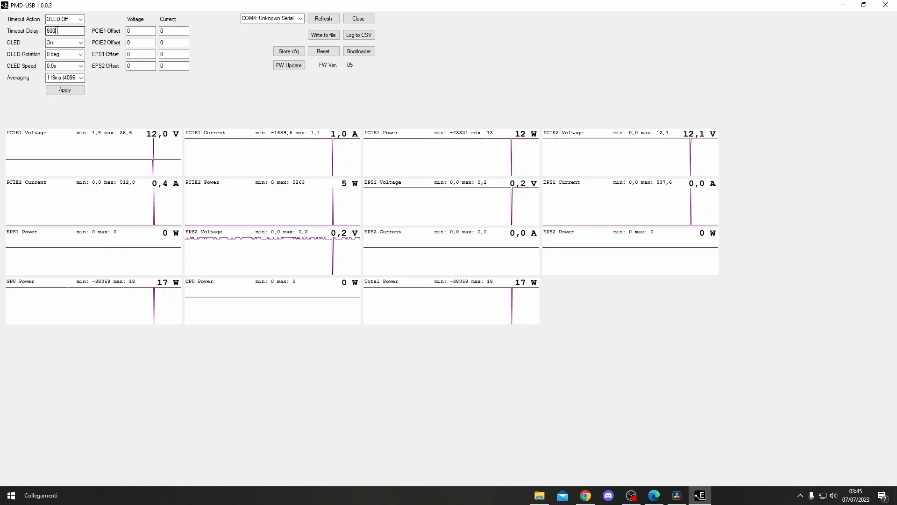
type("600")
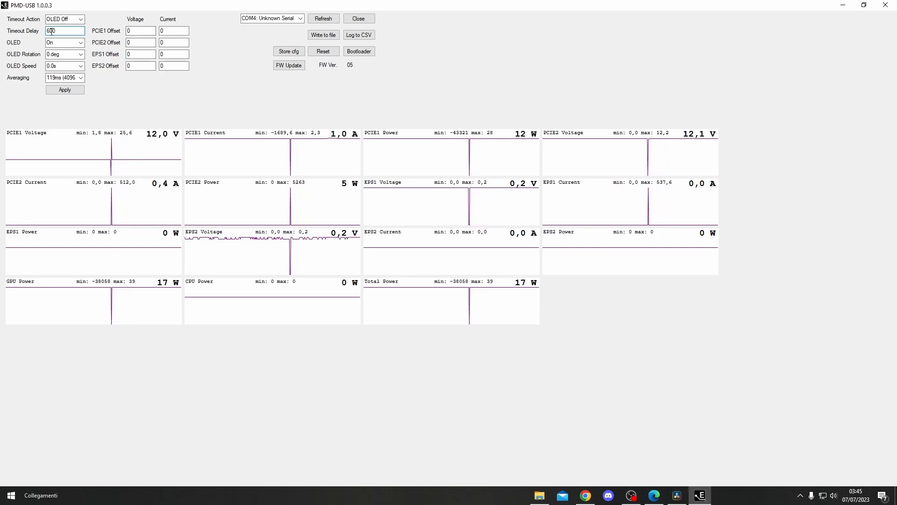
double_click(57, 31)
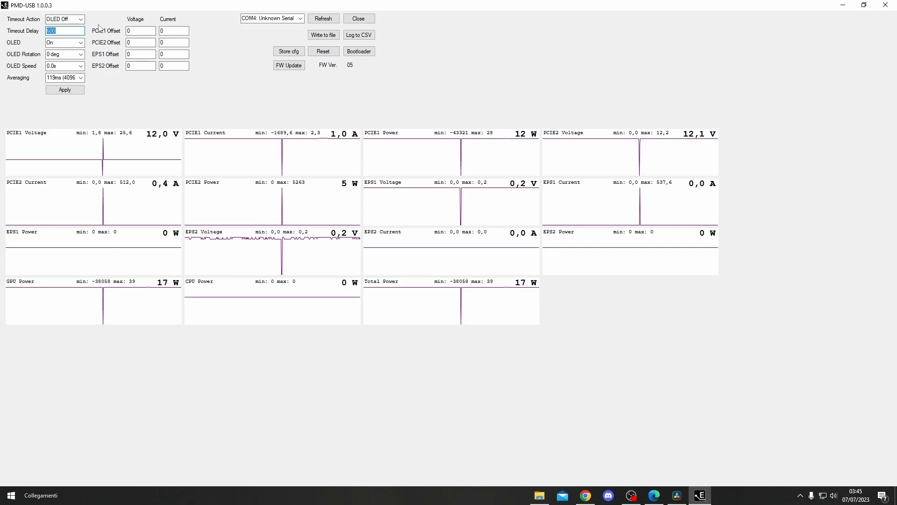
left_click(59, 32)
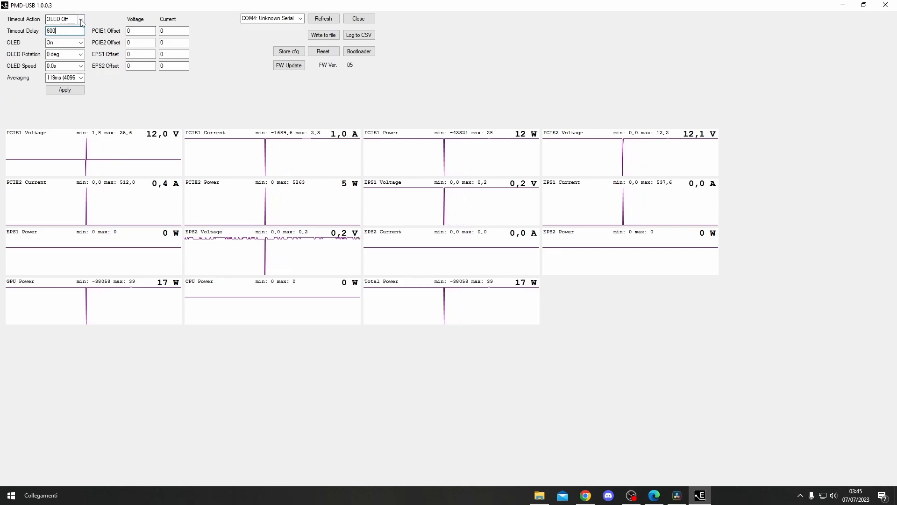
left_click(57, 19)
left_click(53, 34)
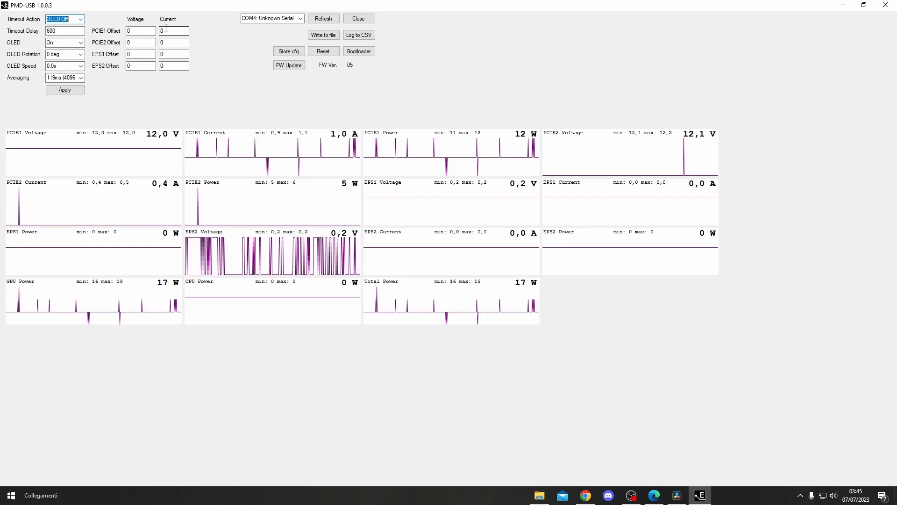
left_click(65, 89)
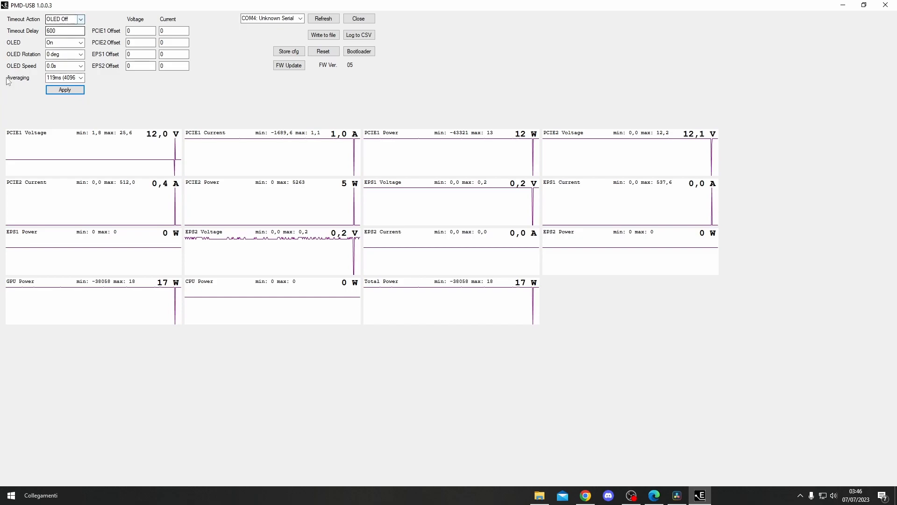
- Set OLED to On and OLED Rotation to 0 deg
left_click(68, 42)
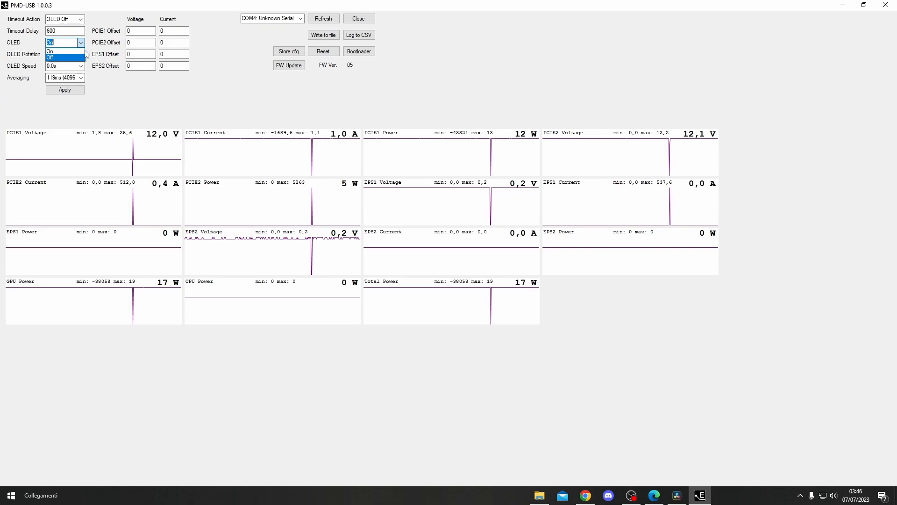
left_click(68, 51)
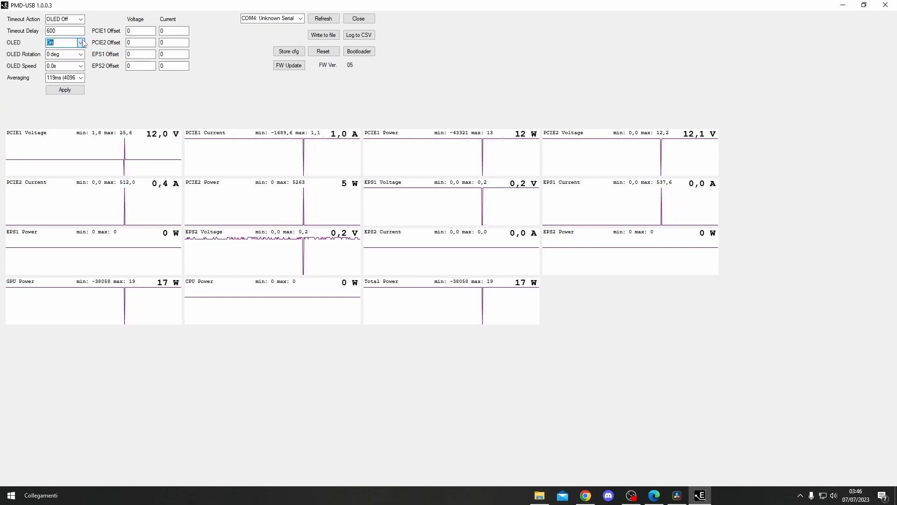
left_click(66, 55)
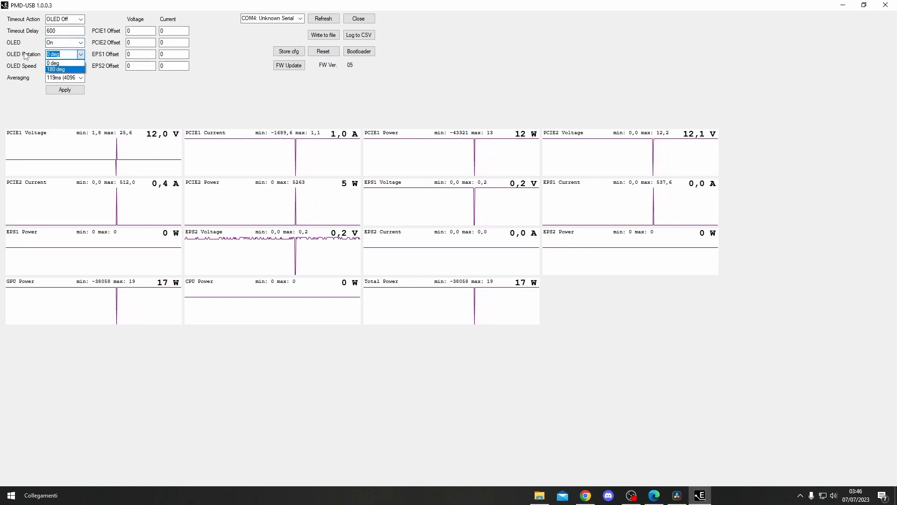
left_click(62, 64)
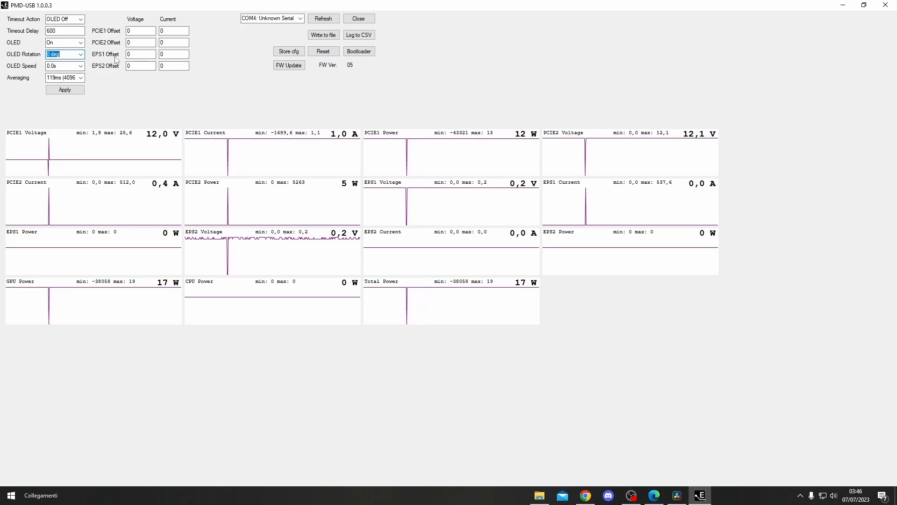
- Review the OLED Speed choices and set the OLED Speed to 1.0s
left_click(81, 66)
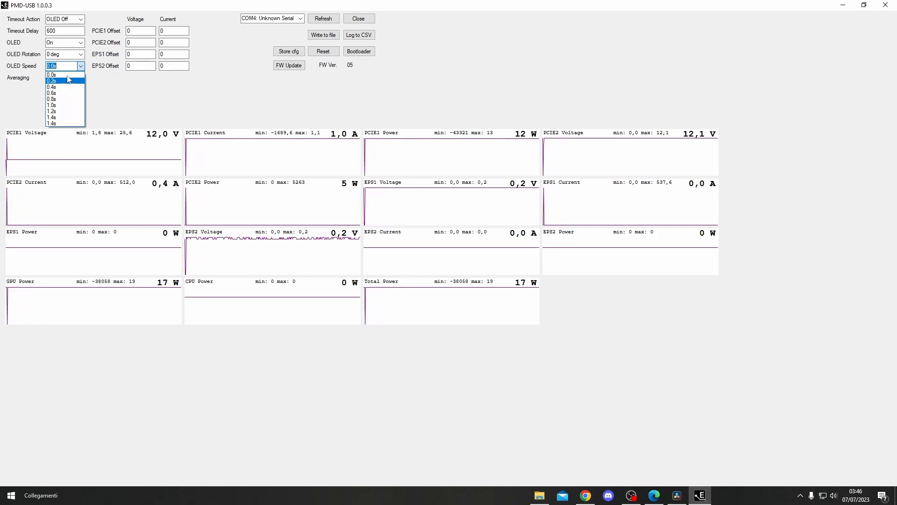
left_click(47, 67)
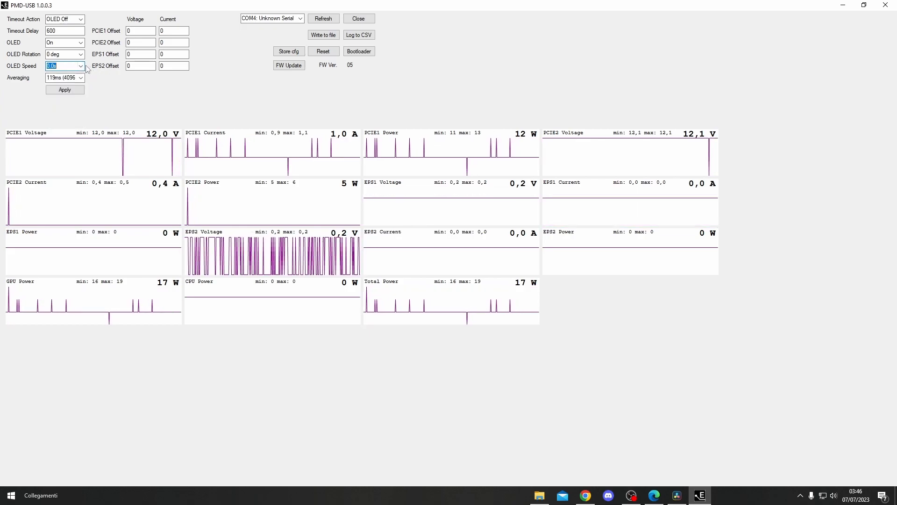
left_click(82, 66)
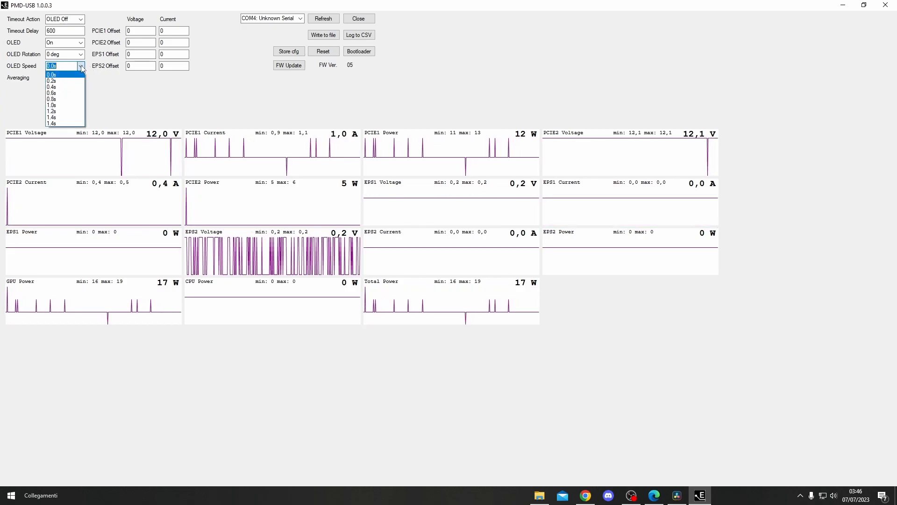
left_click(52, 106)
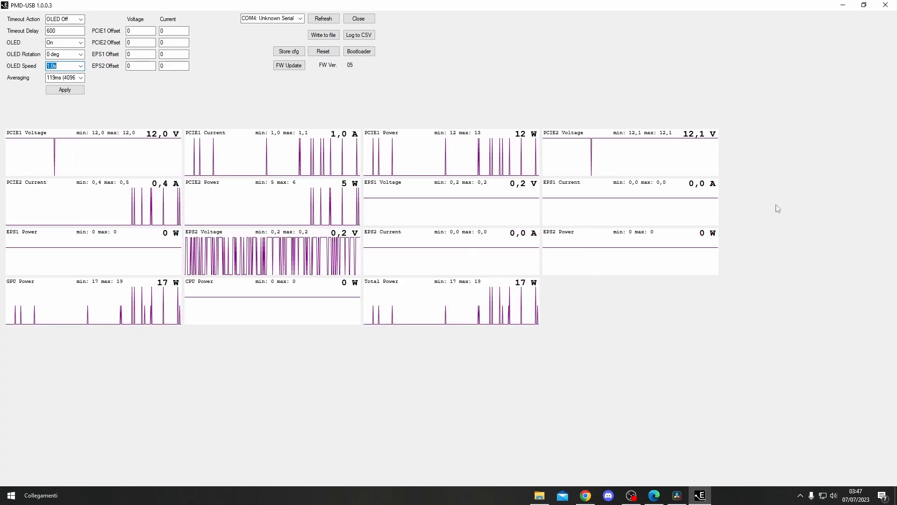
- Set the OLED Speed to 0.0s and check the other available speeds without choosing one
left_click(65, 65)
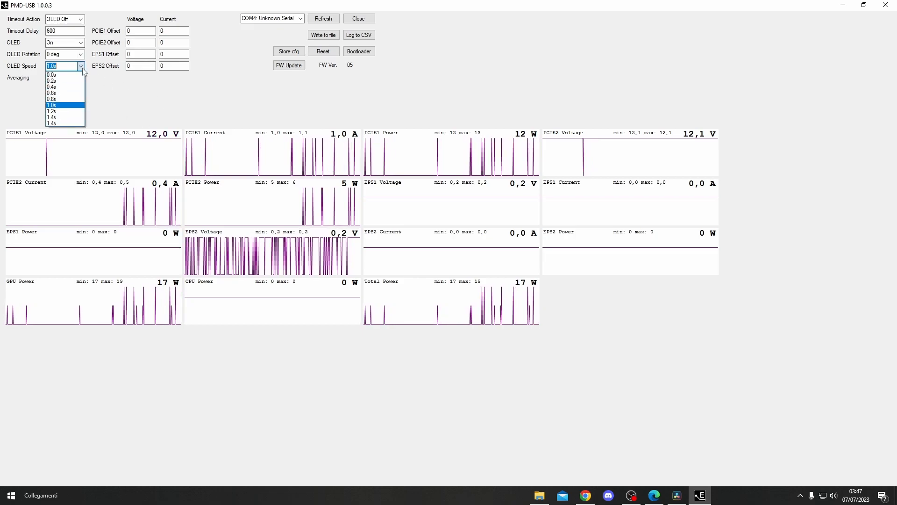
left_click(52, 75)
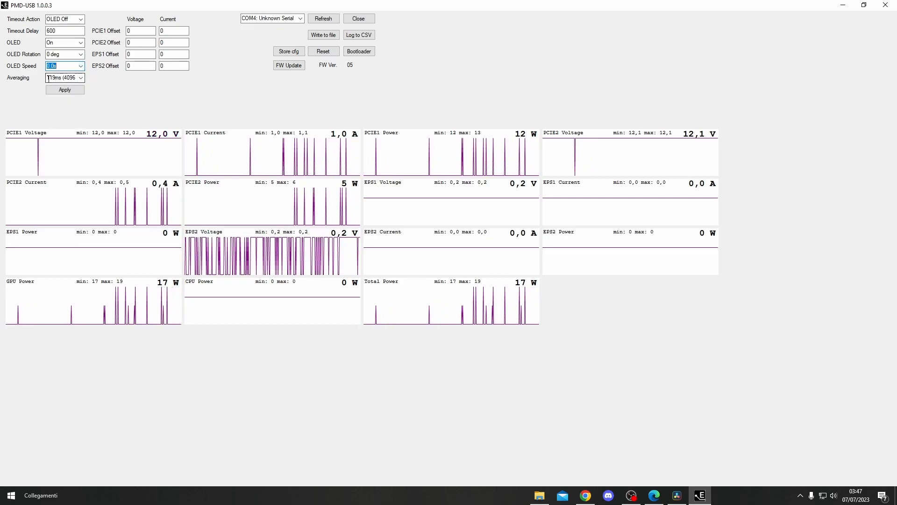
left_click(63, 66)
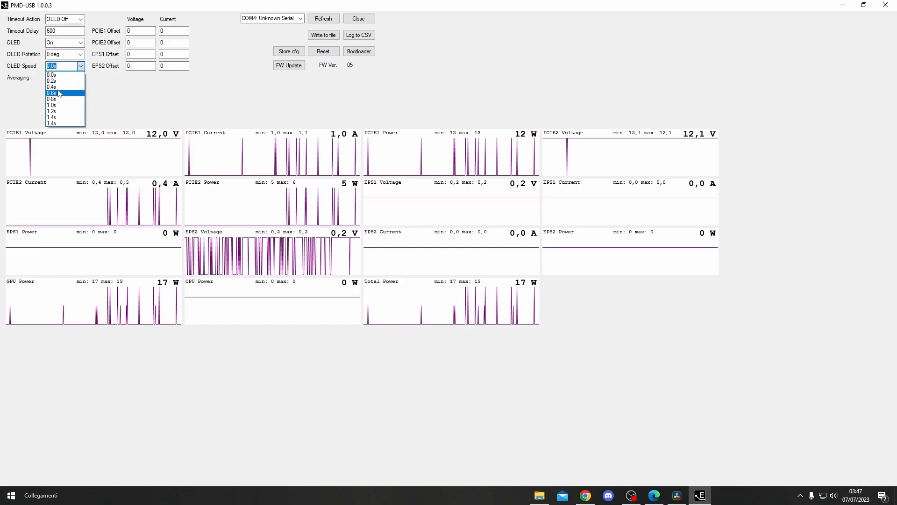
left_click(81, 66)
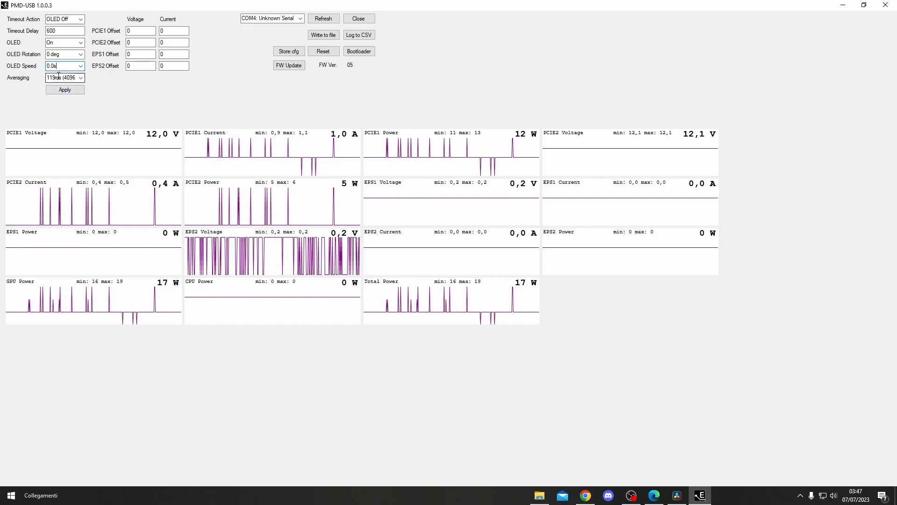
- Review the available Averaging choices and keep 119ms (4096 samples)
left_click(81, 78)
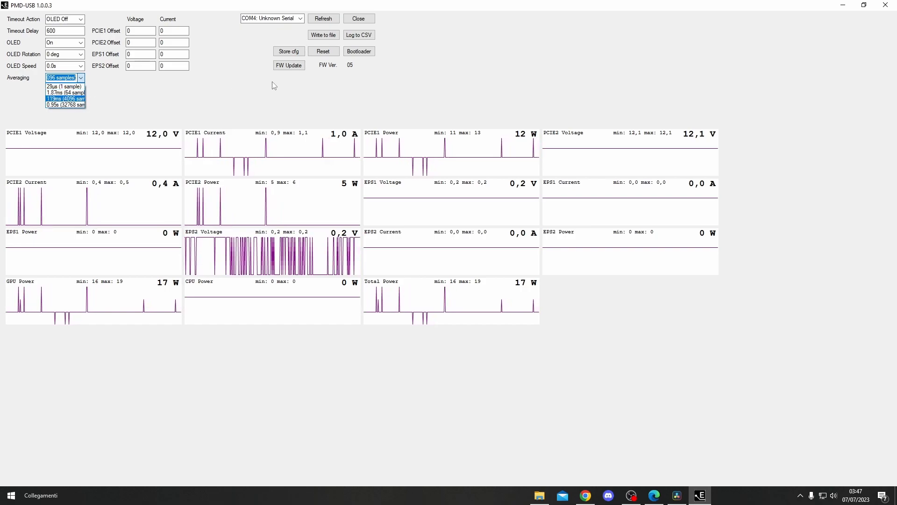
left_click(49, 100)
left_click(81, 78)
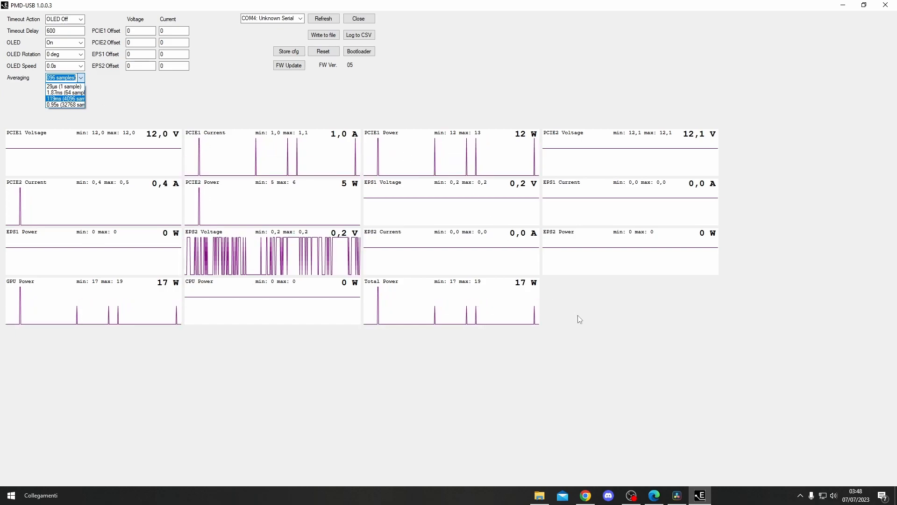
left_click(535, 307)
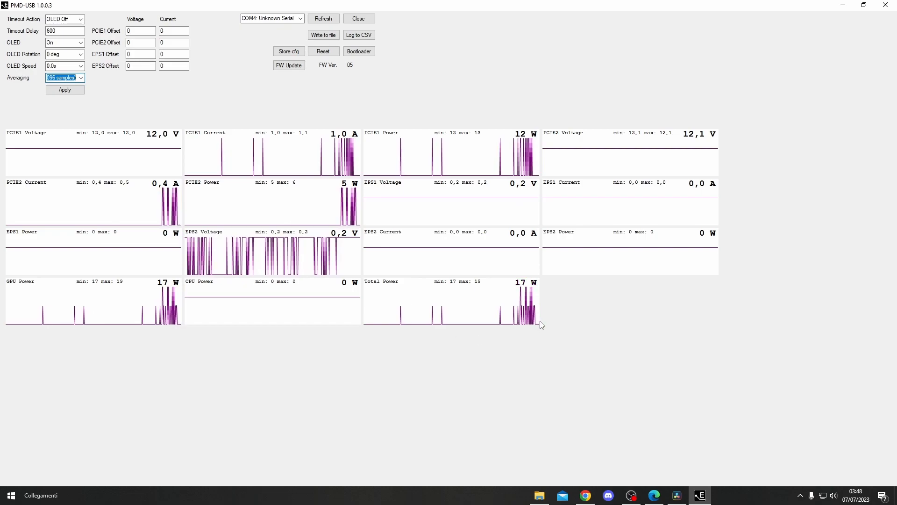
- Apply an Averaging of 29µs (1 sample) and switch the selection back to 119ms (4096 samples)
left_click(63, 78)
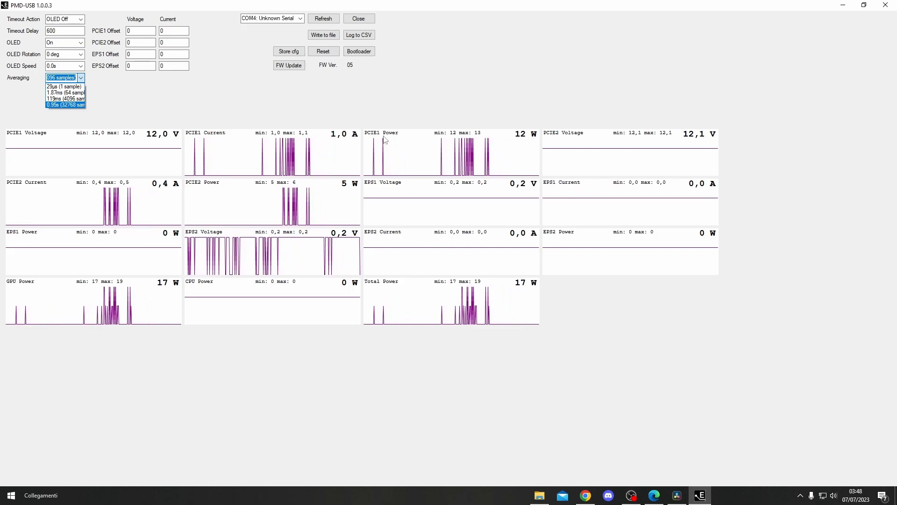
left_click(64, 86)
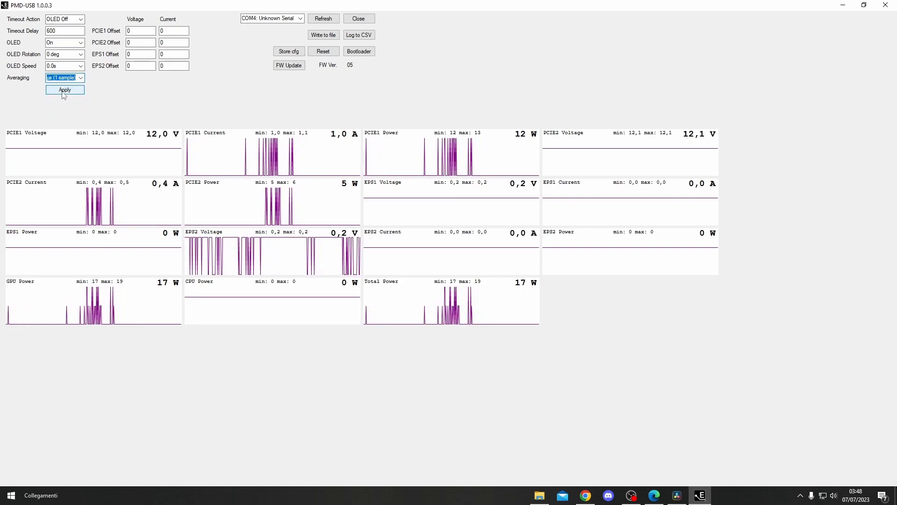
left_click(64, 90)
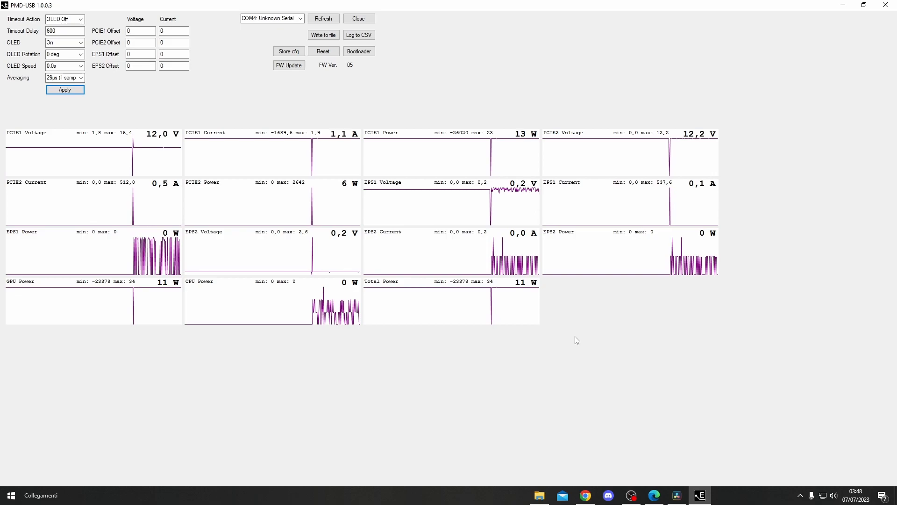
left_click(63, 77)
left_click(81, 78)
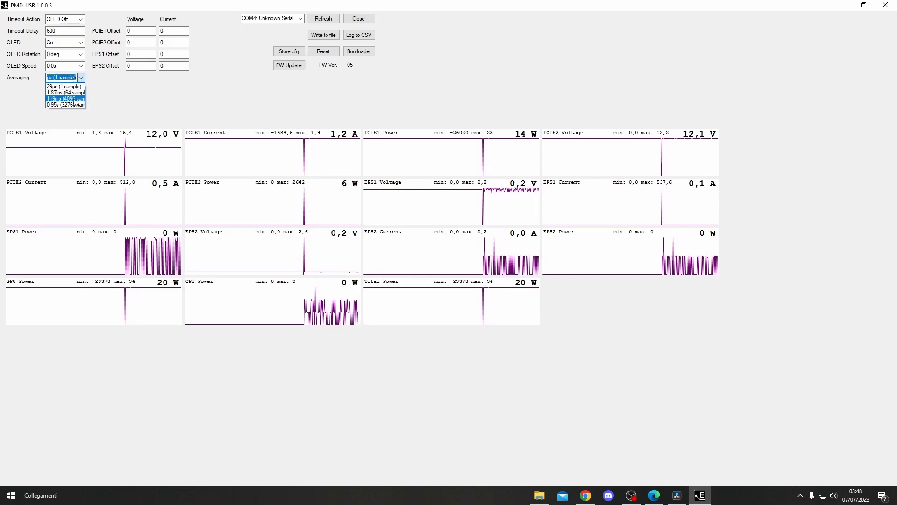
left_click(73, 100)
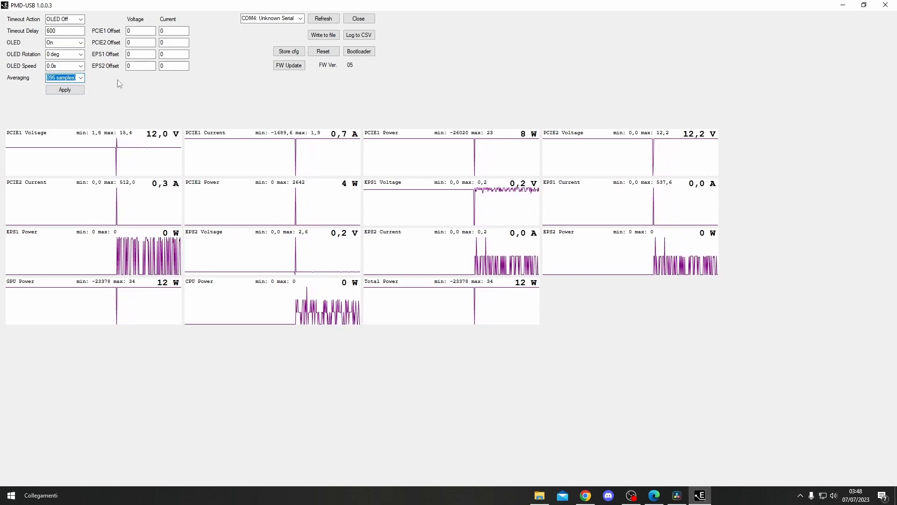
- Apply an Averaging of 0.95s (32768 samples) and return the selection to 119ms (4096 samples)
left_click(75, 78)
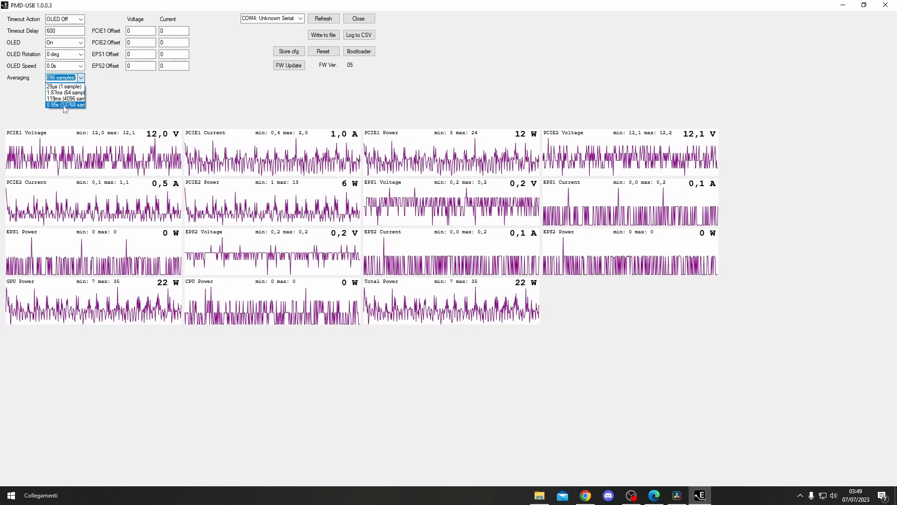
left_click(65, 106)
left_click(65, 90)
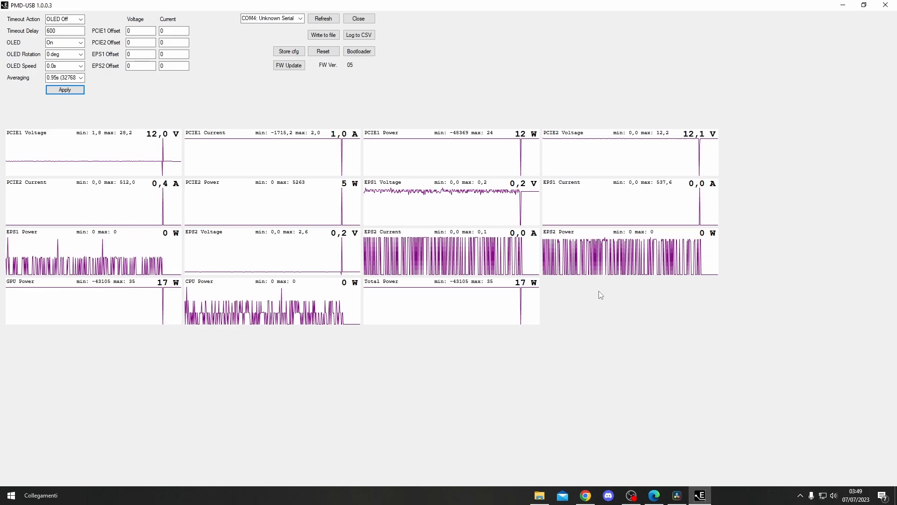
left_click(83, 78)
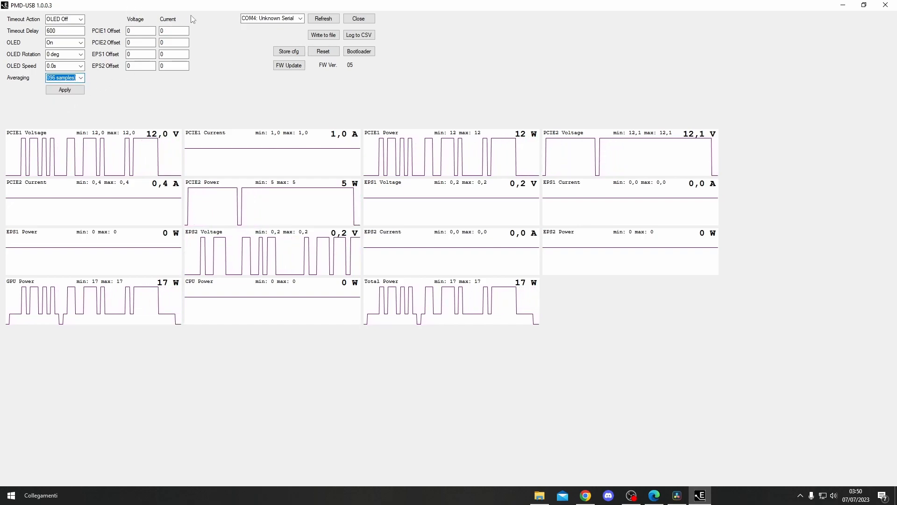
- Look up the voltage and current value units in the PMD Datasheet's Commands table and return to PMD-USB
double_click(140, 32)
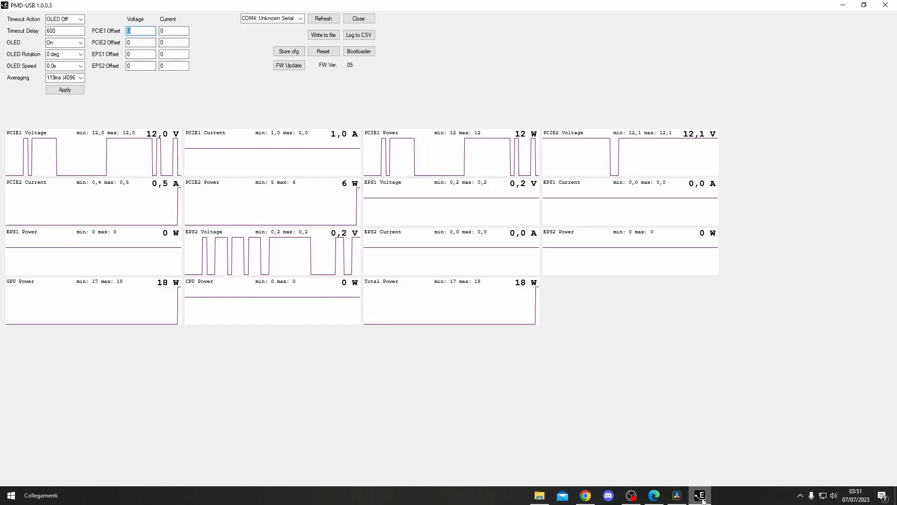
mouse_move(702, 498)
mouse_move(663, 501)
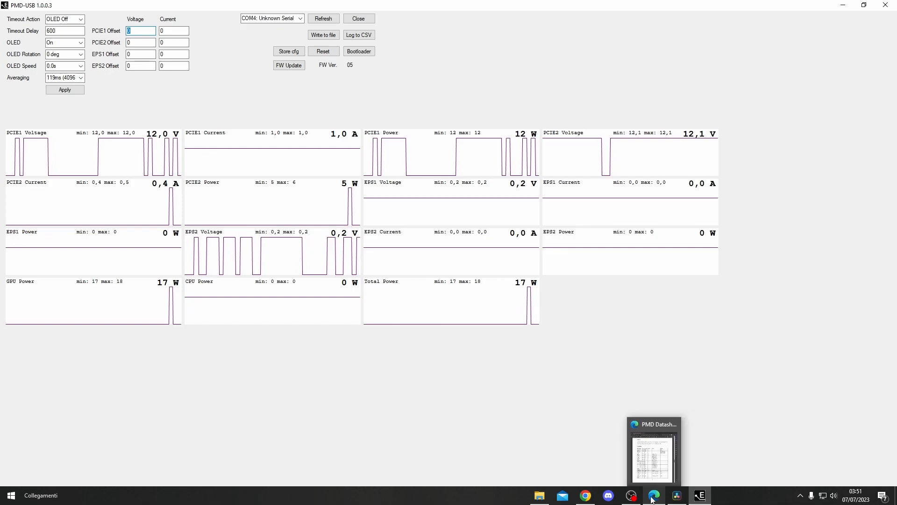
left_click(662, 480)
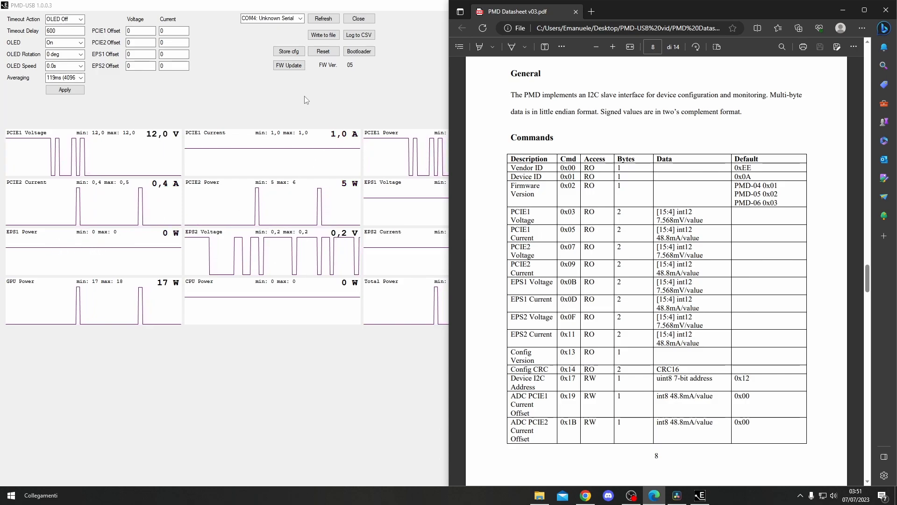
left_click(844, 10)
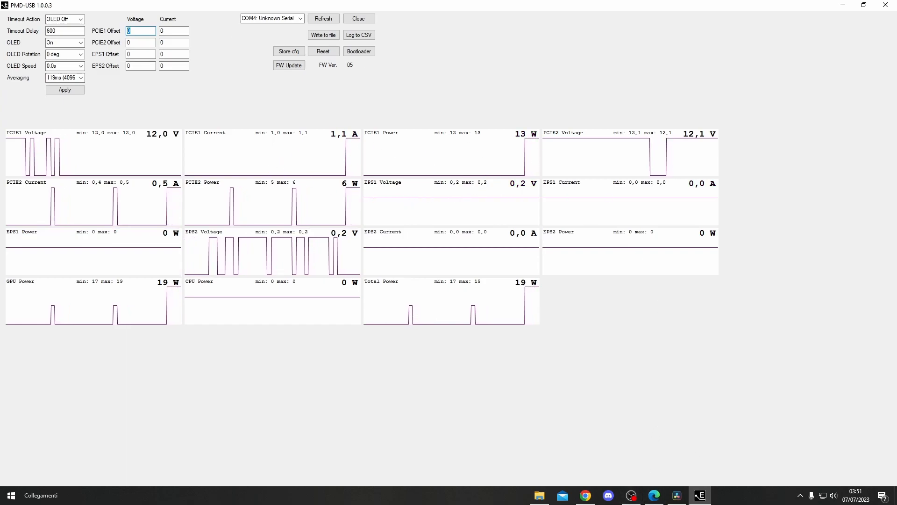
left_click(700, 495)
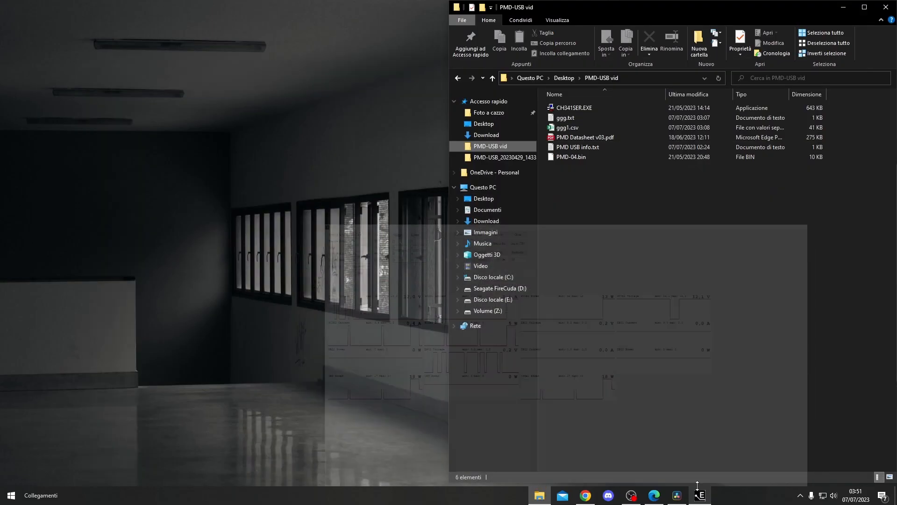
left_click(705, 502)
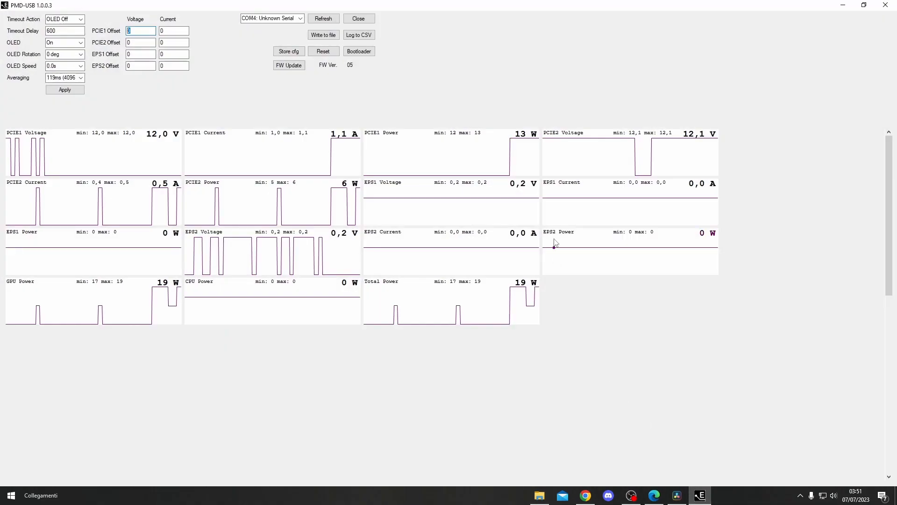
- Clear the PCIE1 voltage offset, set the EPS1 and EPS2 voltage offsets to -30, and apply the settings
left_click(133, 32)
key("BackSpace")
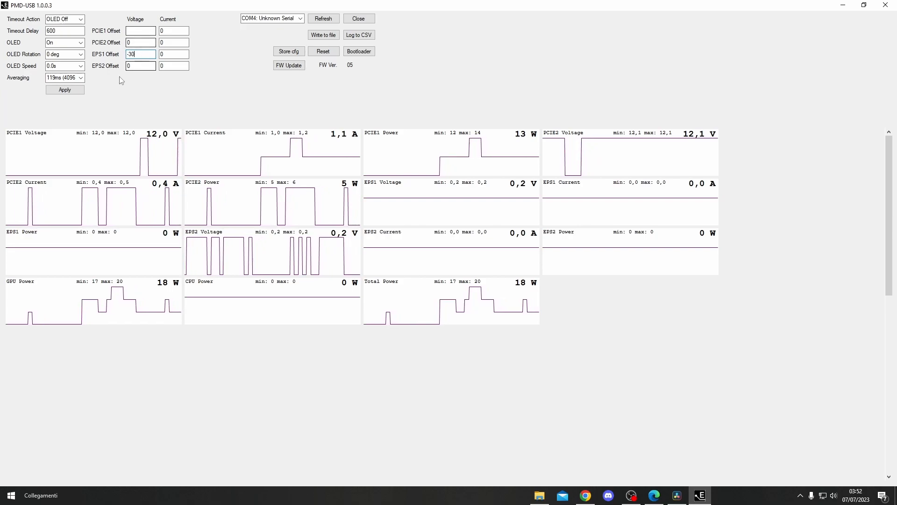
left_click_drag(133, 67, 96, 73)
type("-30")
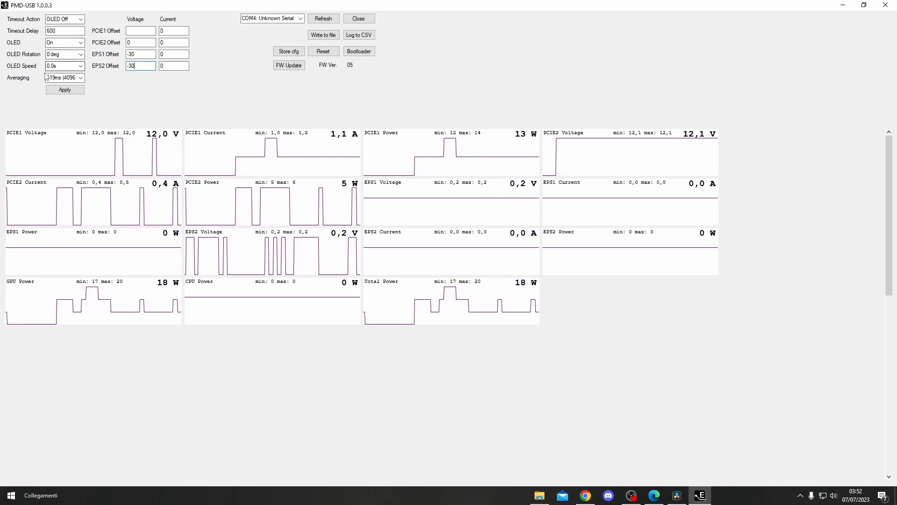
left_click(65, 91)
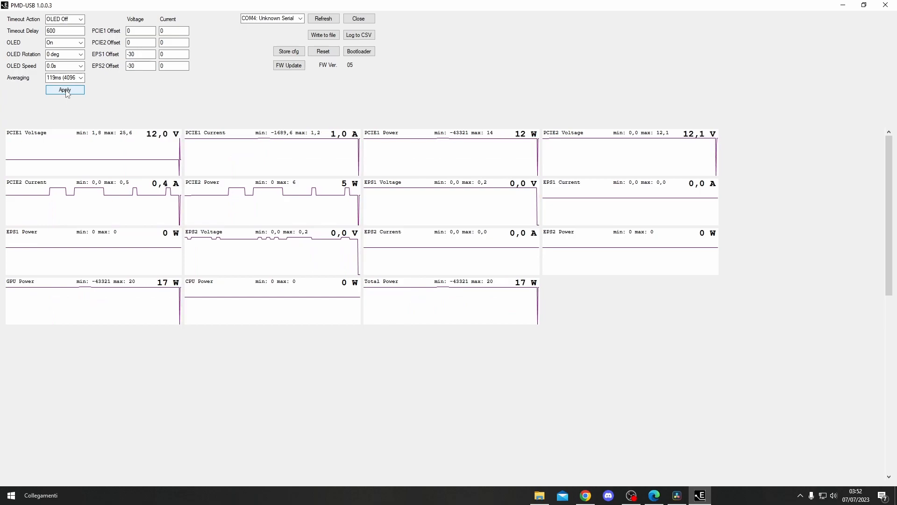
left_click(131, 66)
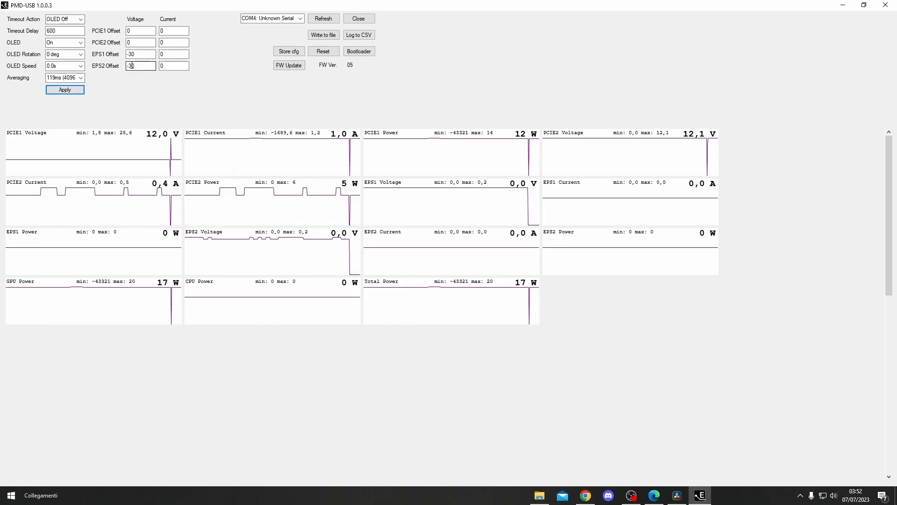
left_click(12, 494)
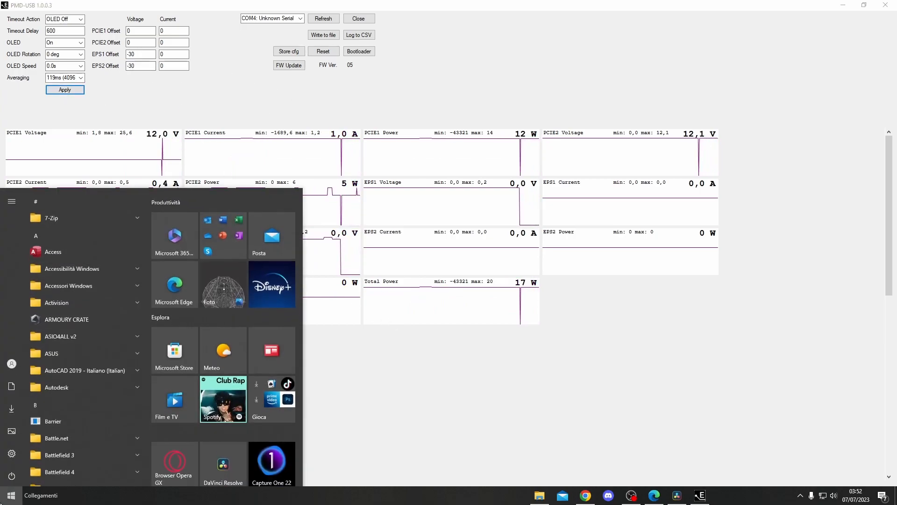
type("calc")
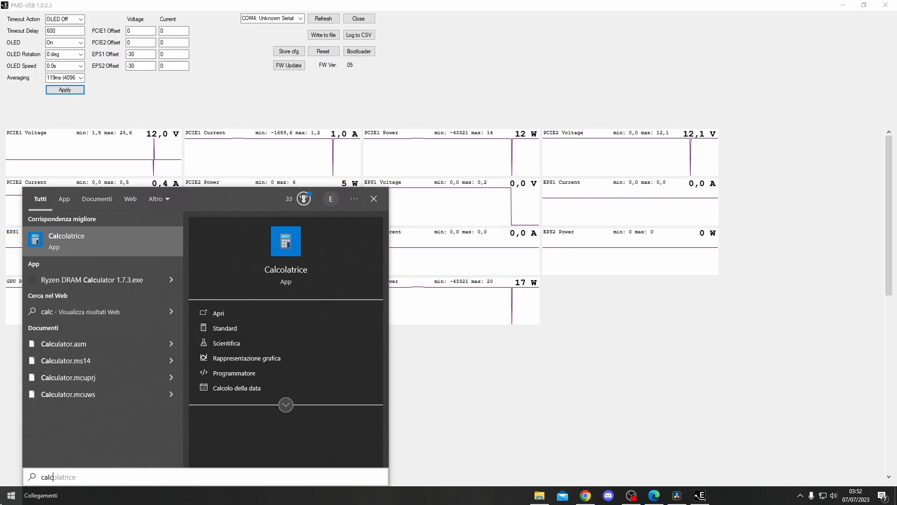
key("Escape")
- Open the Windows Calculator and place it beside the PMD Datasheet's Commands table
left_click(11, 495)
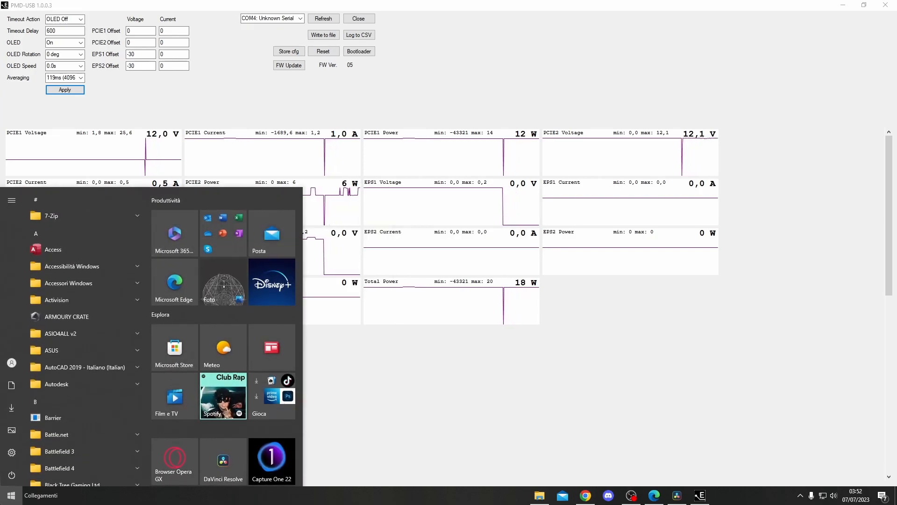
type("co")
key("BackSpace")
type("alc")
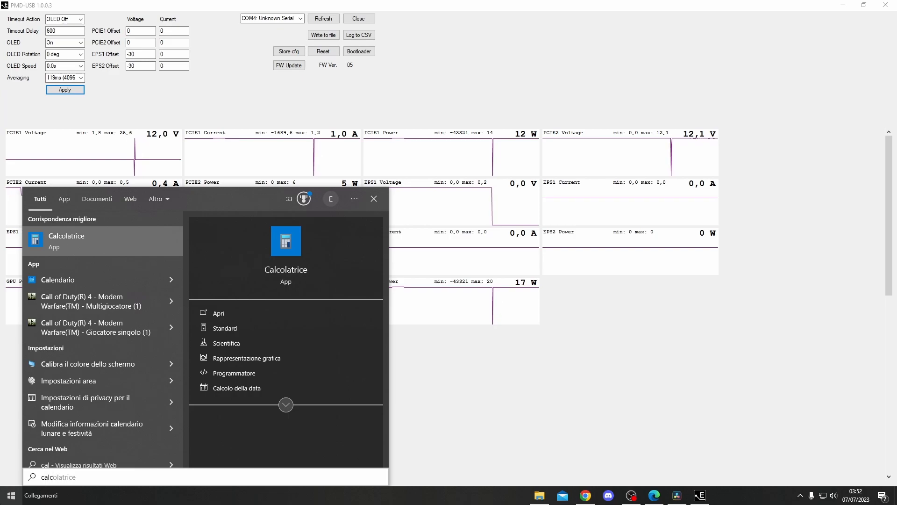
left_click(102, 234)
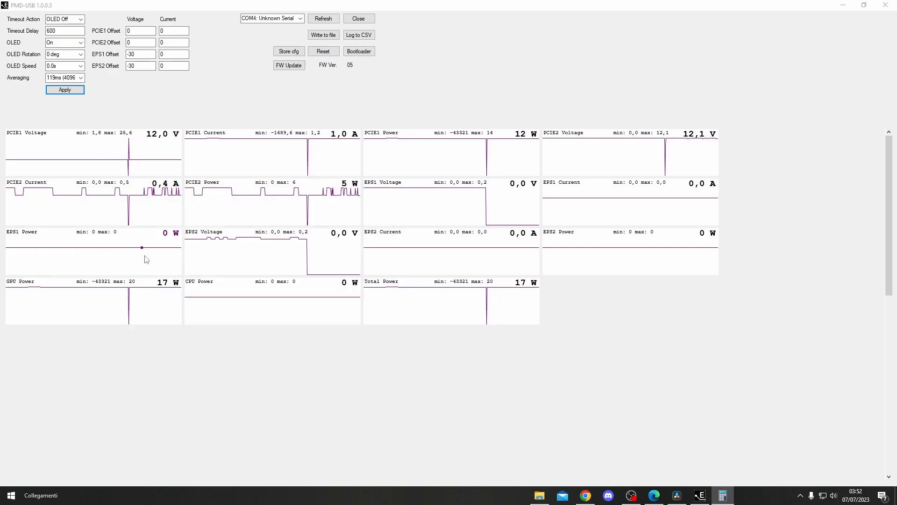
left_click_drag(82, 24, 422, 215)
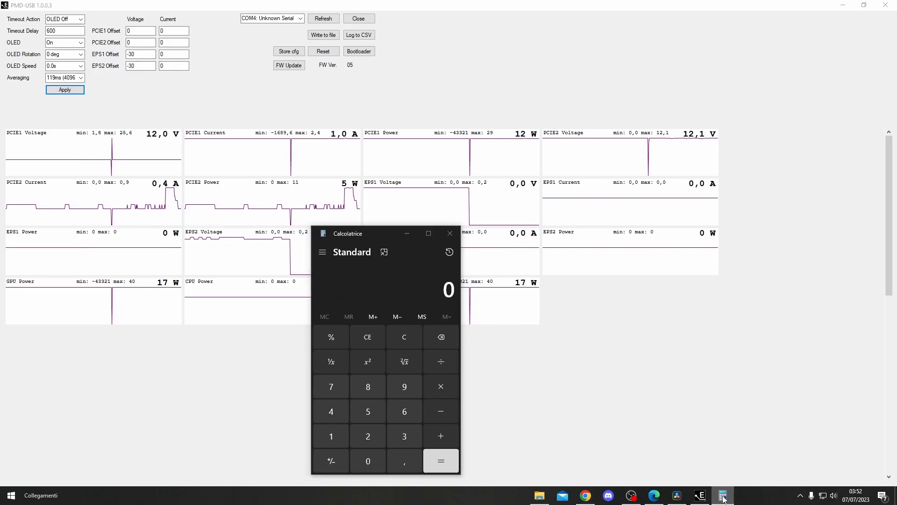
left_click(722, 496)
left_click(722, 496)
left_click(653, 495)
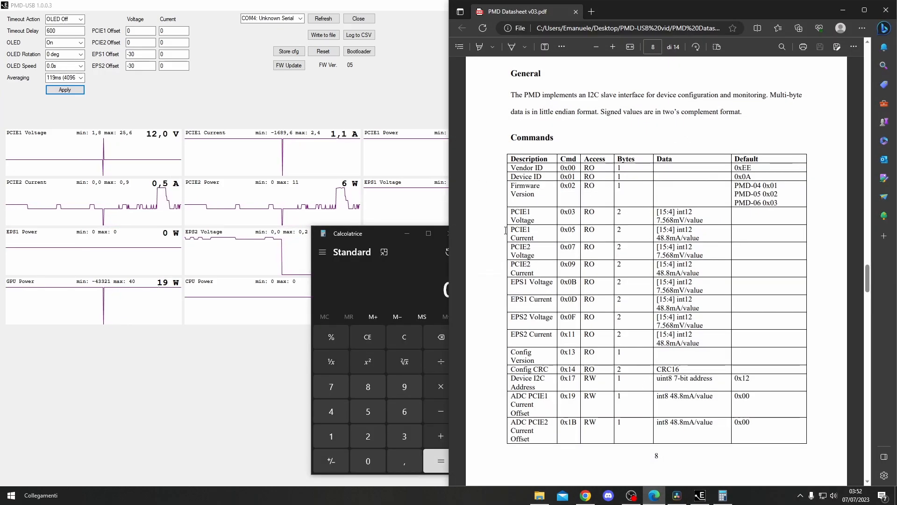
left_click_drag(396, 238, 360, 229)
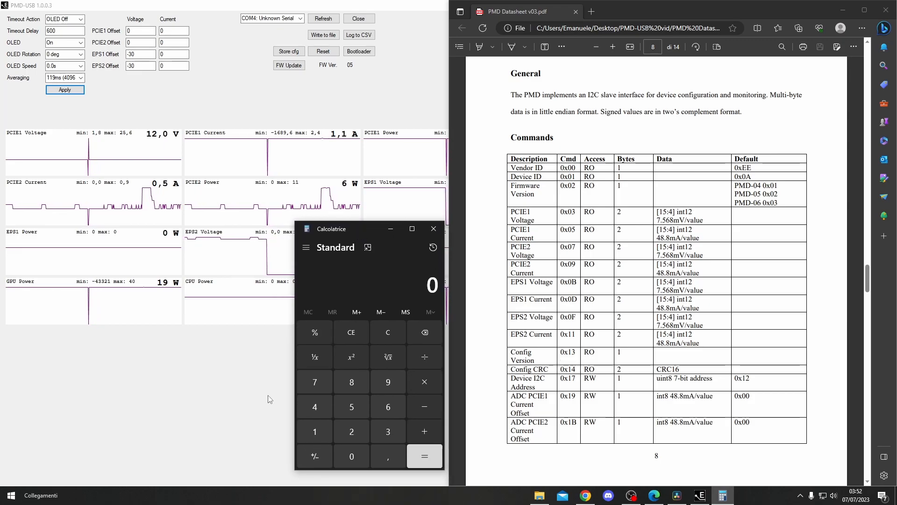
- Multiply the datasheet's 7,568 mV per value by 30 in the Calculator to work out the applied voltage offset
left_click(315, 383)
left_click(387, 455)
left_click(352, 407)
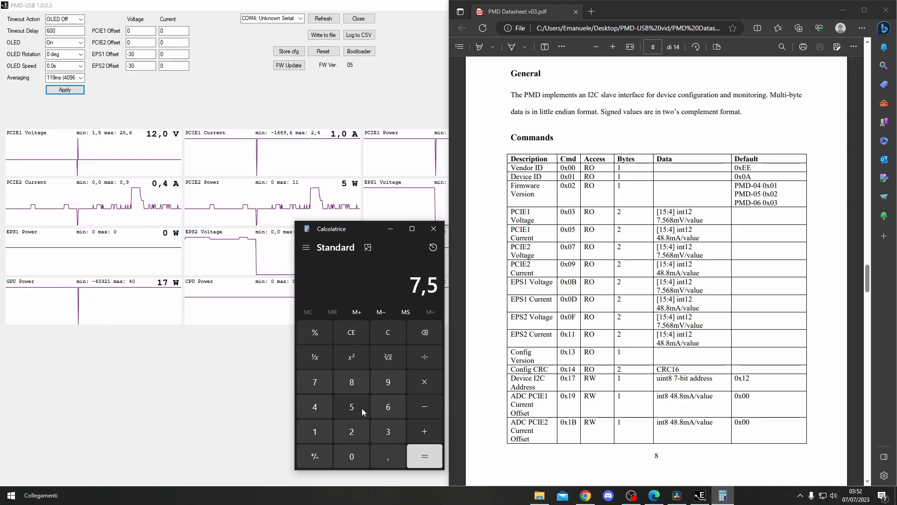
left_click(388, 407)
left_click(352, 382)
left_click(424, 382)
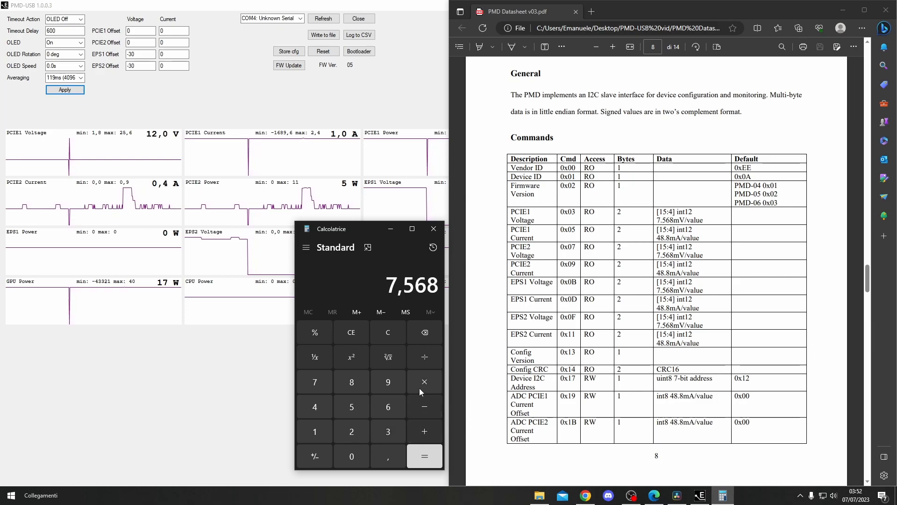
left_click(386, 432)
left_click(352, 456)
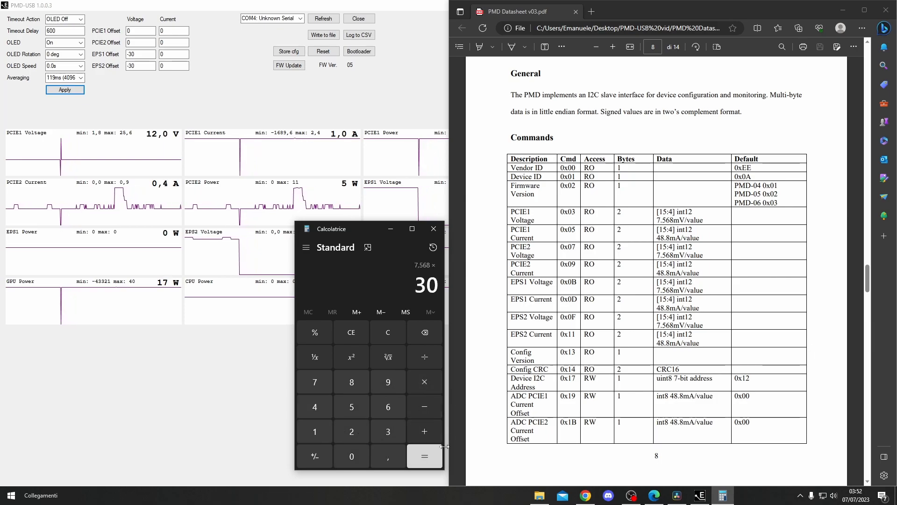
left_click(425, 459)
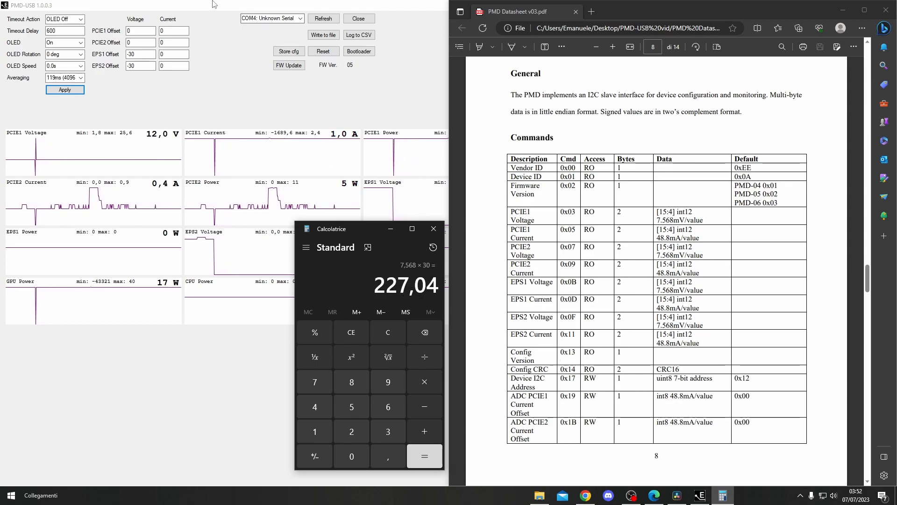
- Set the EPS1 and EPS2 voltage offsets to -27 in PMD-USB and apply them
left_click(159, 54)
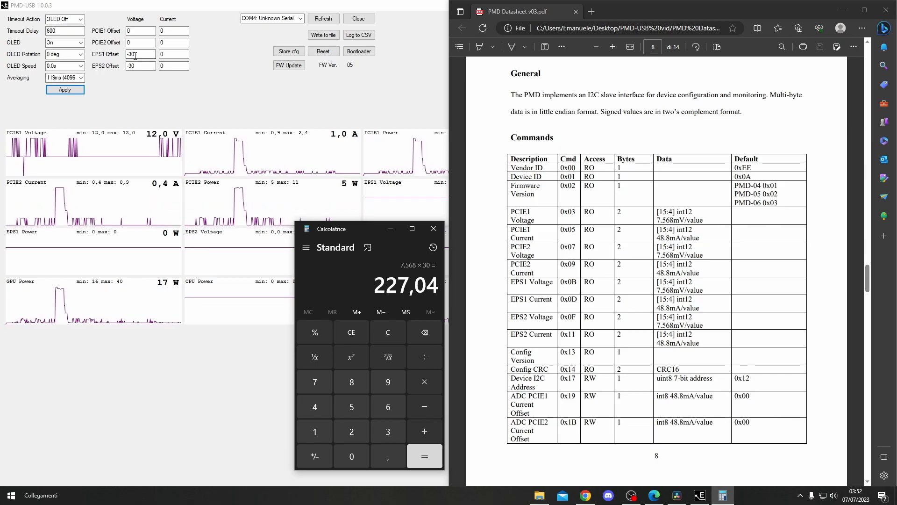
left_click(132, 56)
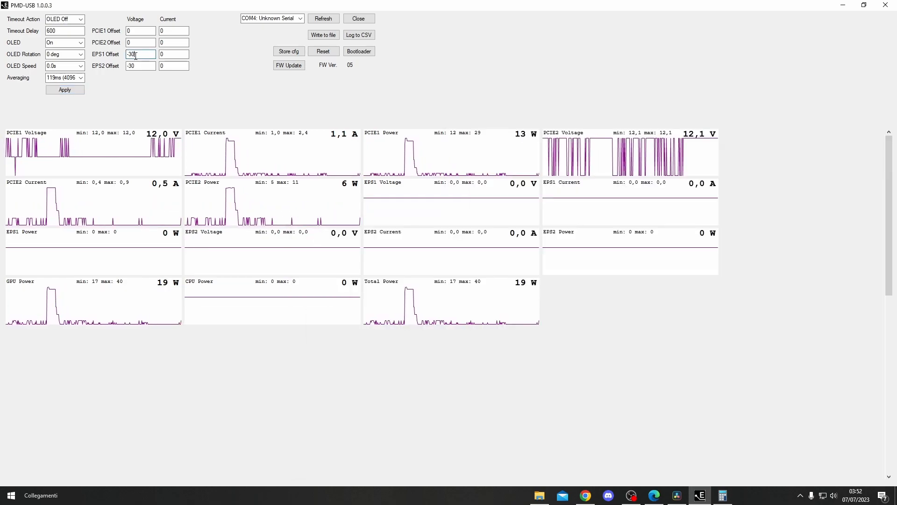
double_click(131, 55)
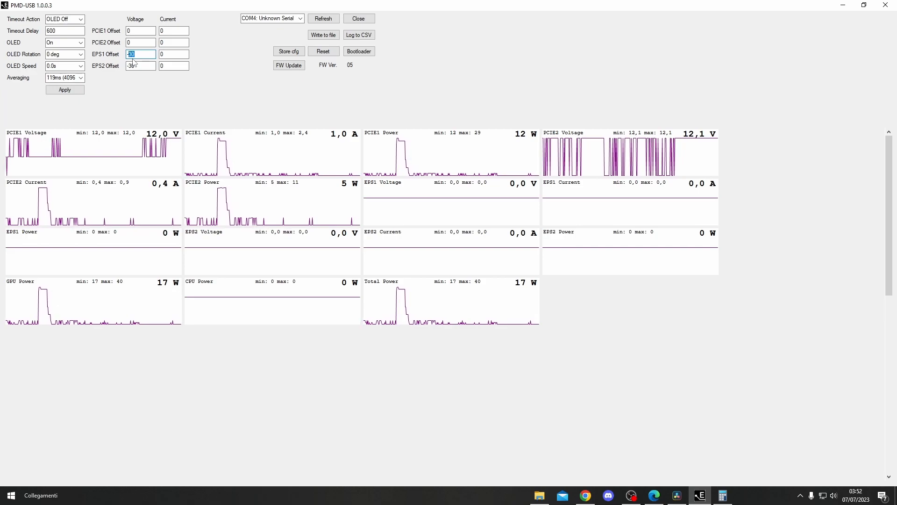
type("27")
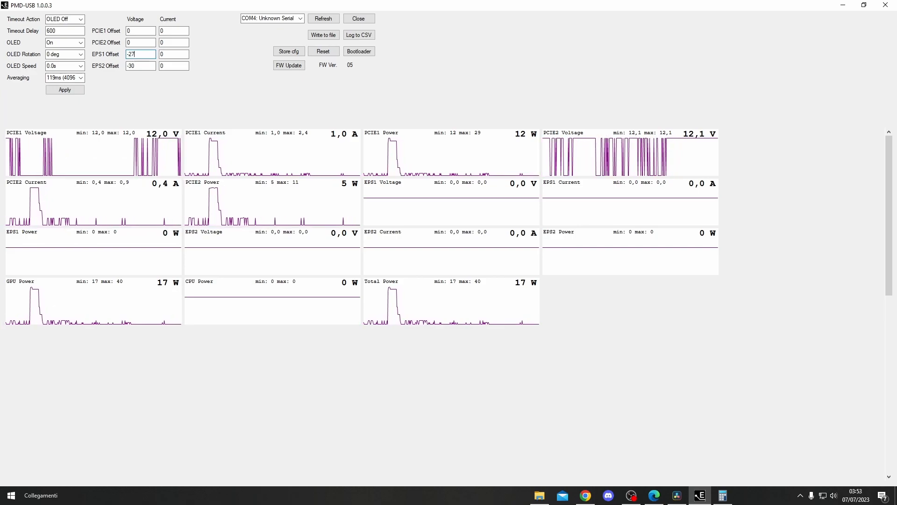
left_click(65, 90)
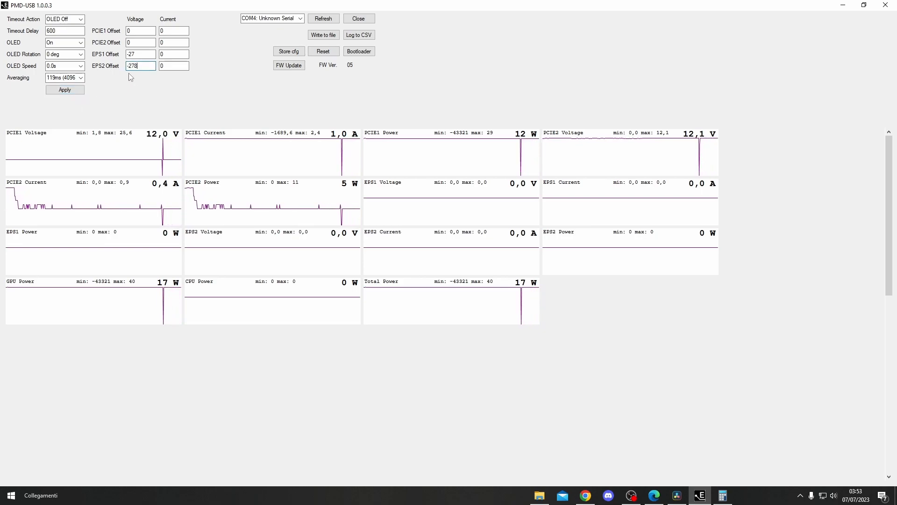
left_click(71, 90)
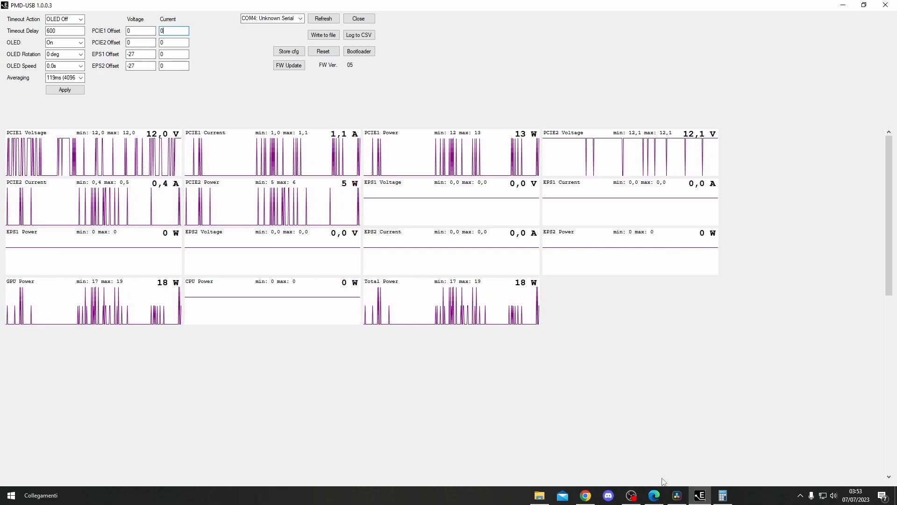
- Look up the EPS1 current value unit in the PMD Datasheet's Commands table and return to PMD-USB
left_click(654, 497)
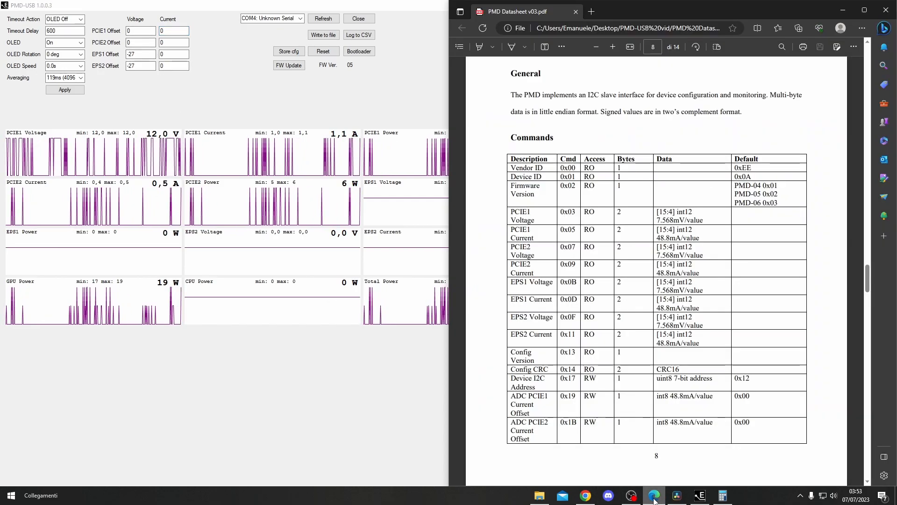
left_click_drag(657, 308, 667, 309)
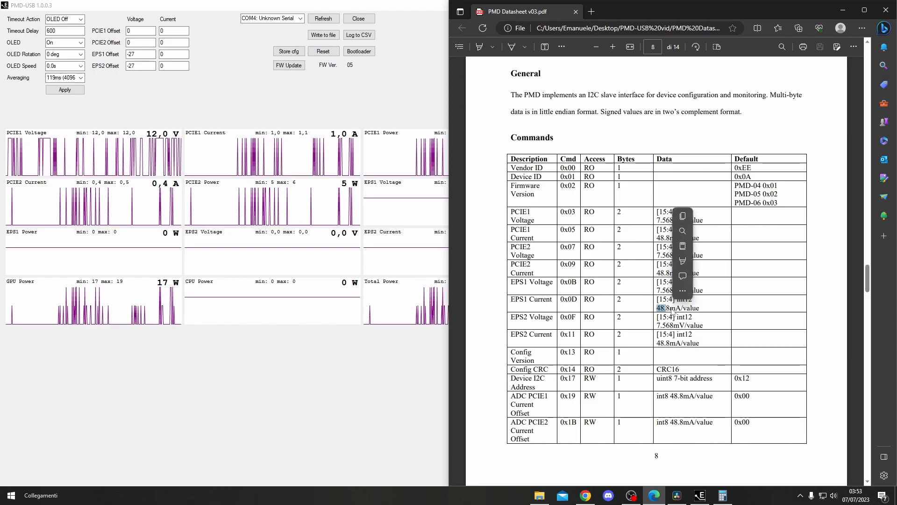
left_click(431, 173)
left_click(165, 42)
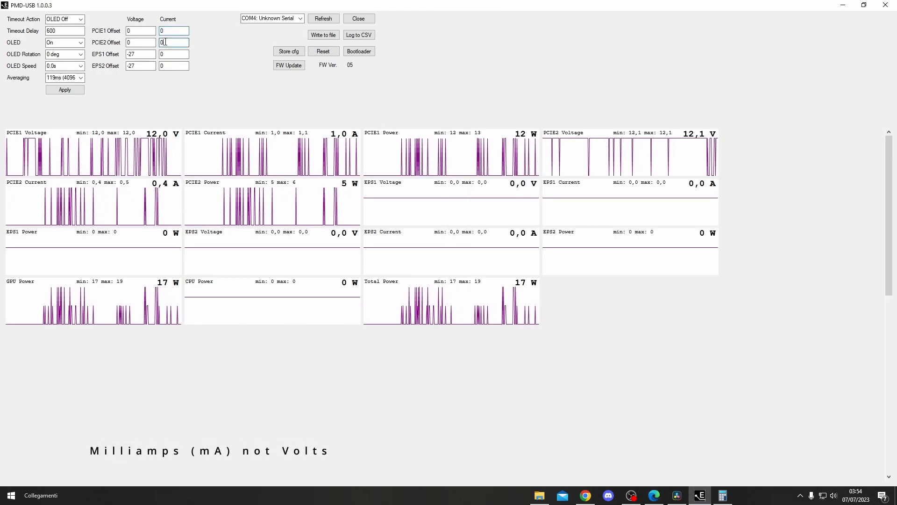
- Apply a PCIE1 current offset of -30, and restore it to 0 with the settings applied again
left_click_drag(168, 30, 146, 29)
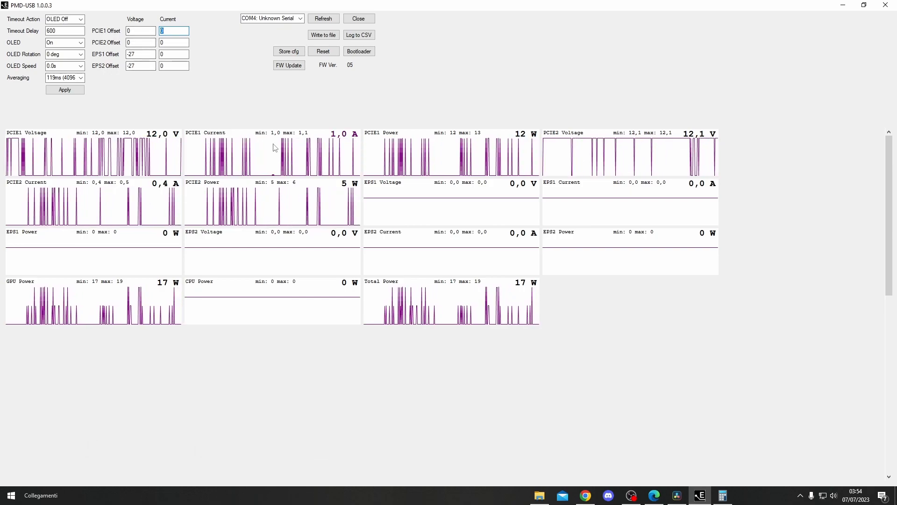
type("-")
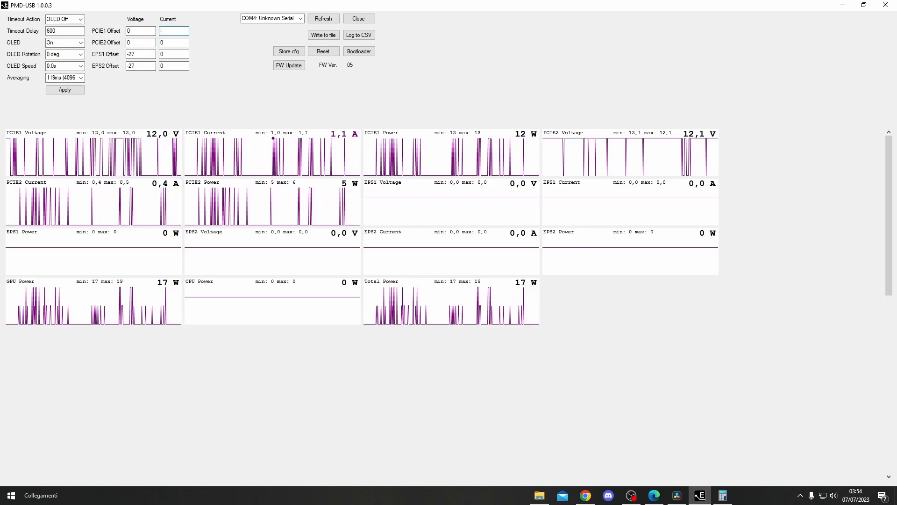
type("30")
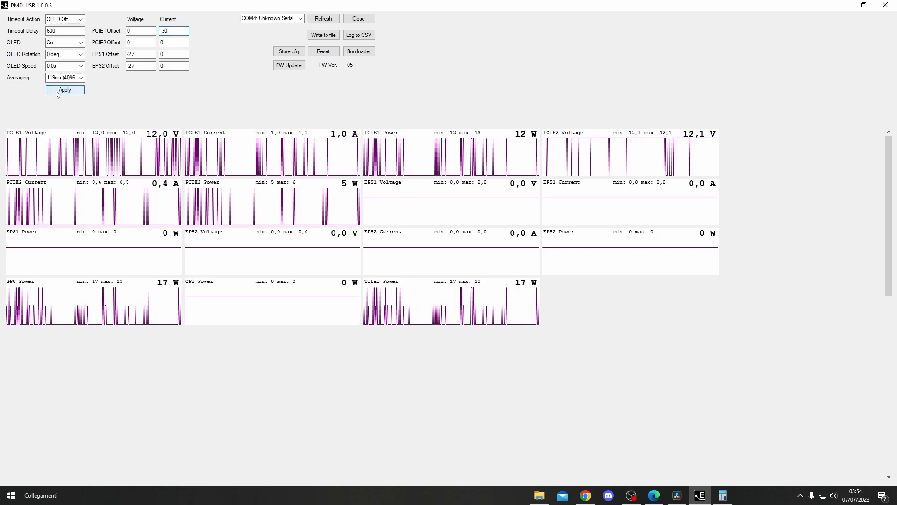
left_click(57, 92)
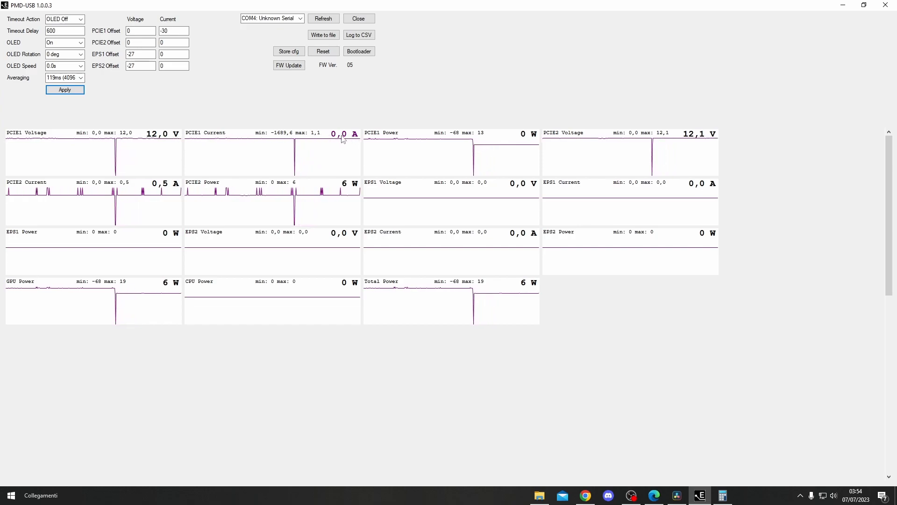
left_click(168, 31)
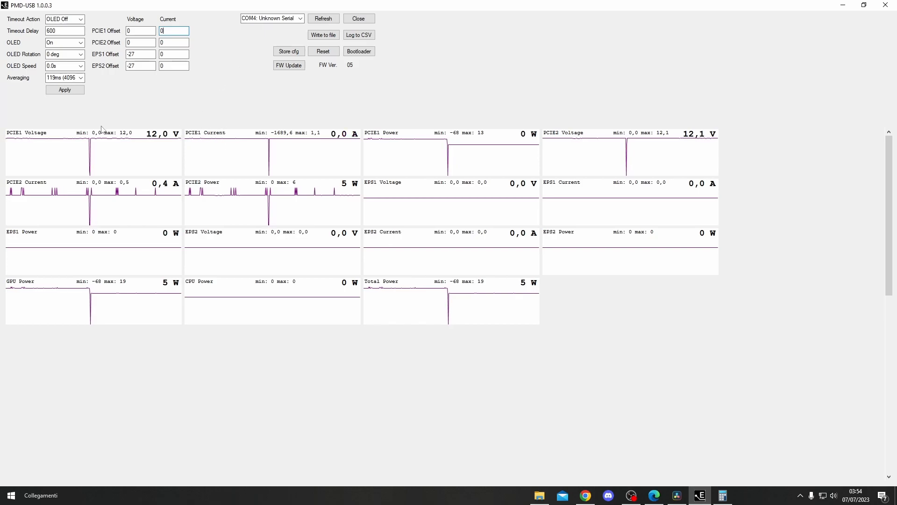
left_click(65, 90)
- Switch to the PMD Datasheet and find the PMD-USB Measurement error table under Performance Characteristics
left_click(700, 496)
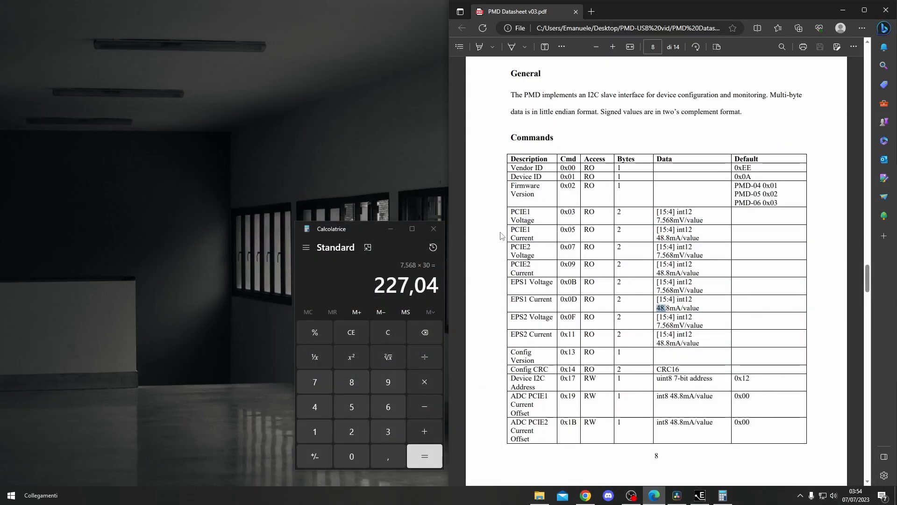
scroll(608, 247, "up", 15)
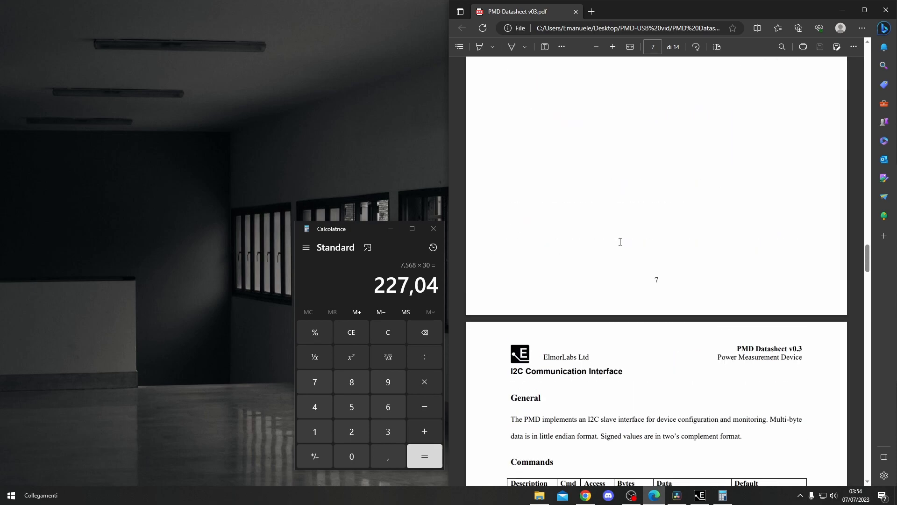
scroll(616, 238, "up", 20)
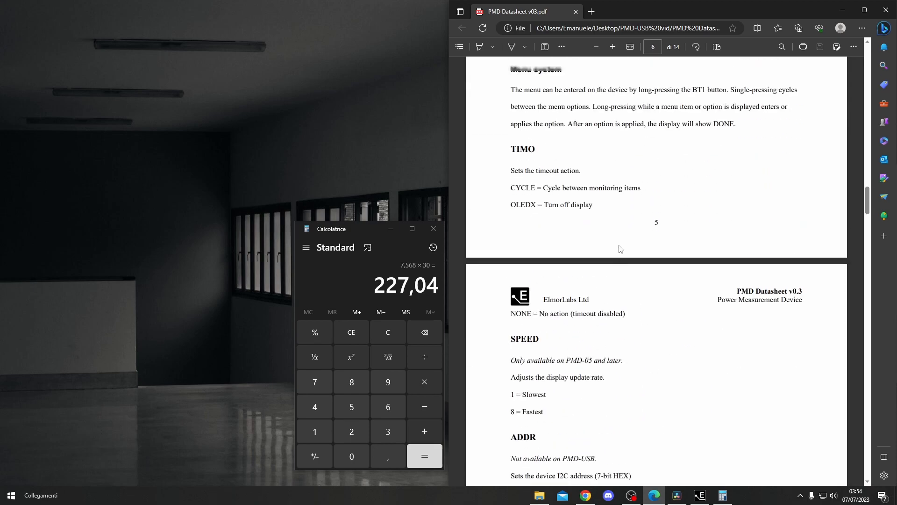
scroll(632, 248, "down", 5)
scroll(631, 248, "down", 1)
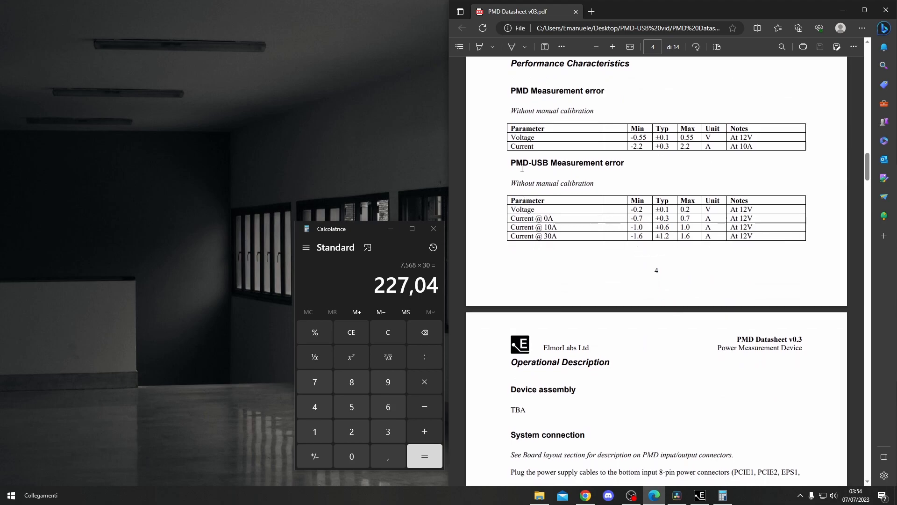
left_click_drag(513, 161, 789, 238)
left_click(741, 234)
- Examine the minimum, typical and maximum current errors at 0A, 10A and 30A for the PMD-USB, and return to PMD-USB
left_click_drag(513, 220, 579, 236)
left_click(758, 237)
left_click_drag(724, 234, 493, 221)
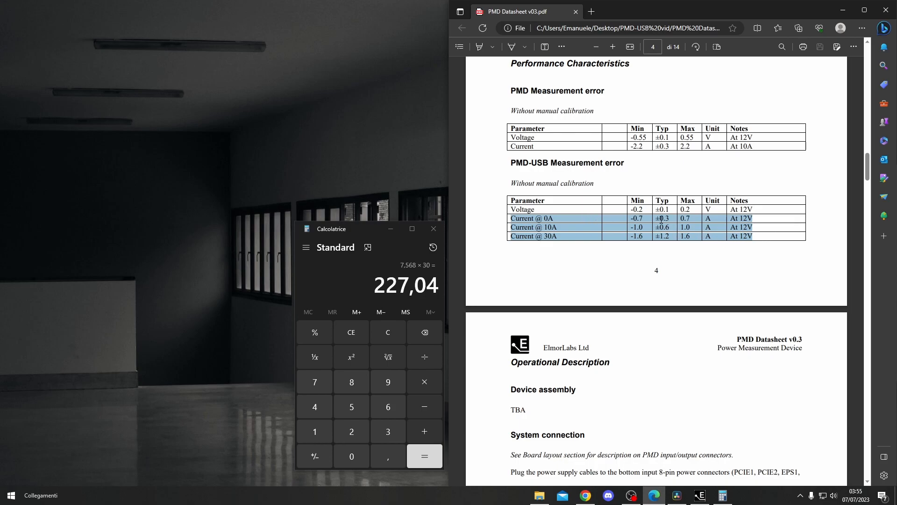
left_click(625, 220)
left_click_drag(631, 216, 691, 236)
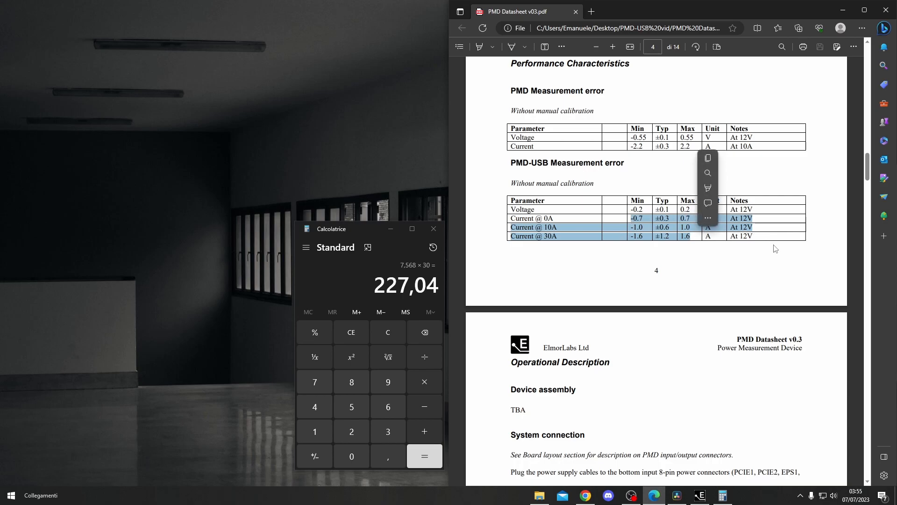
left_click(745, 257)
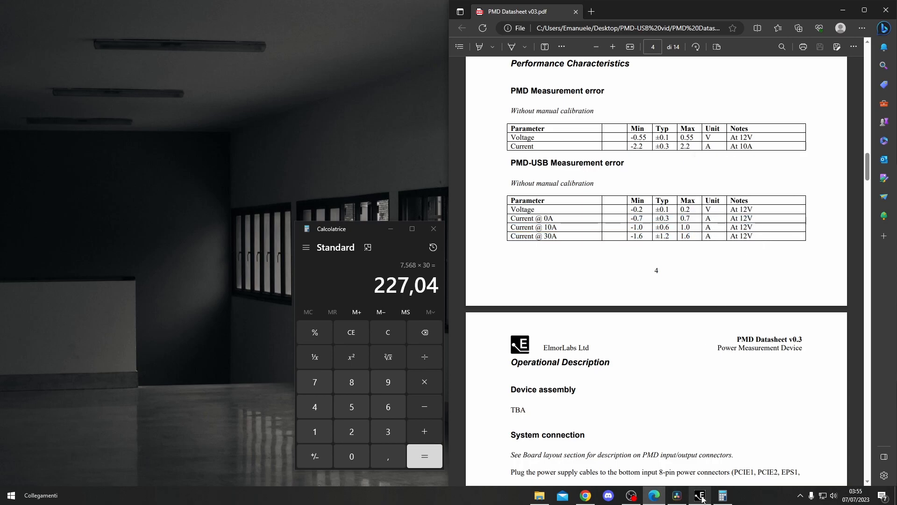
left_click(701, 497)
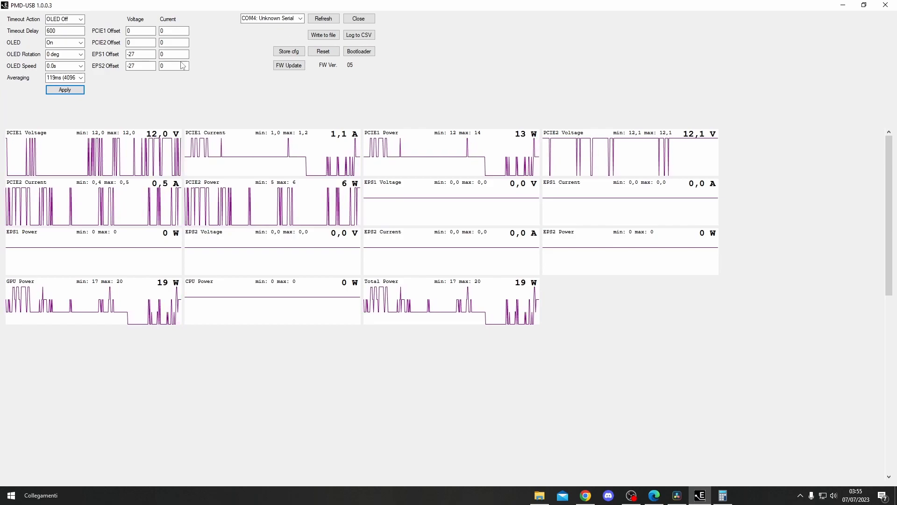
- Request a firmware update and decline it
left_click(289, 65)
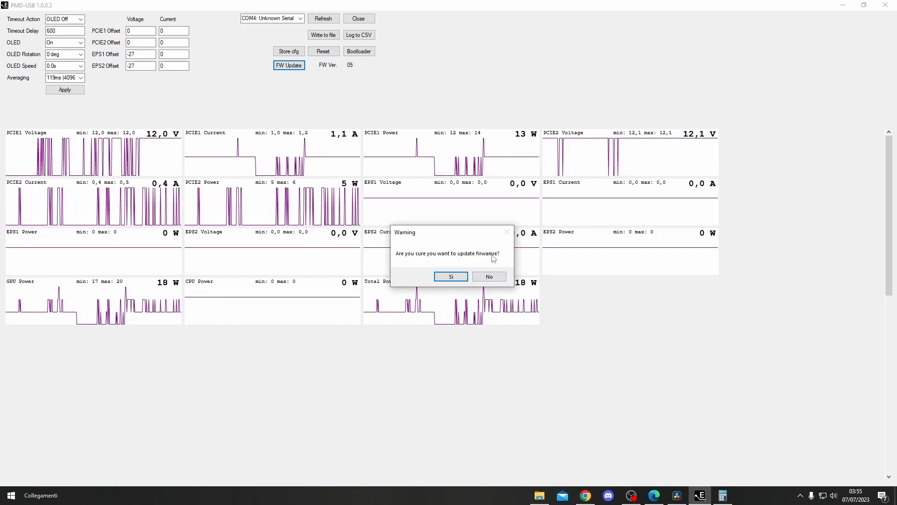
left_click(495, 280)
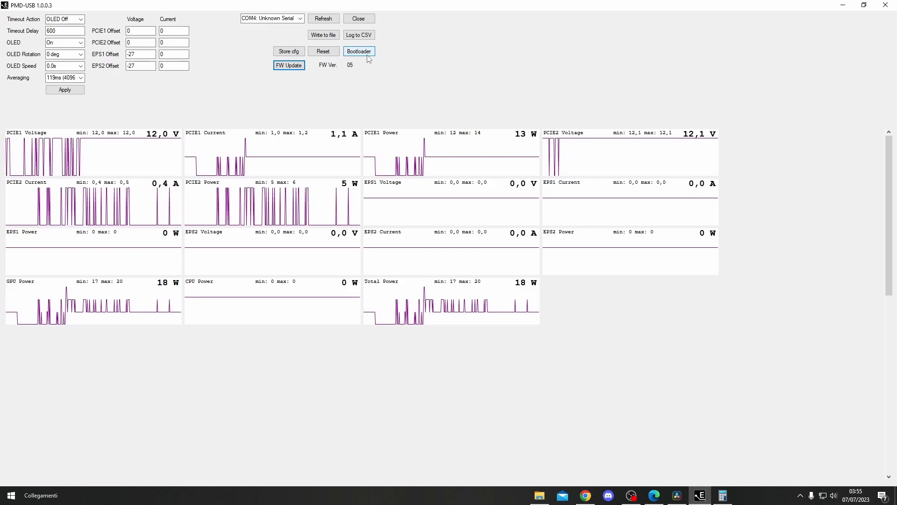
- Reset the device, and reapply and store the configuration with the -27 EPS voltage offsets
left_click(327, 50)
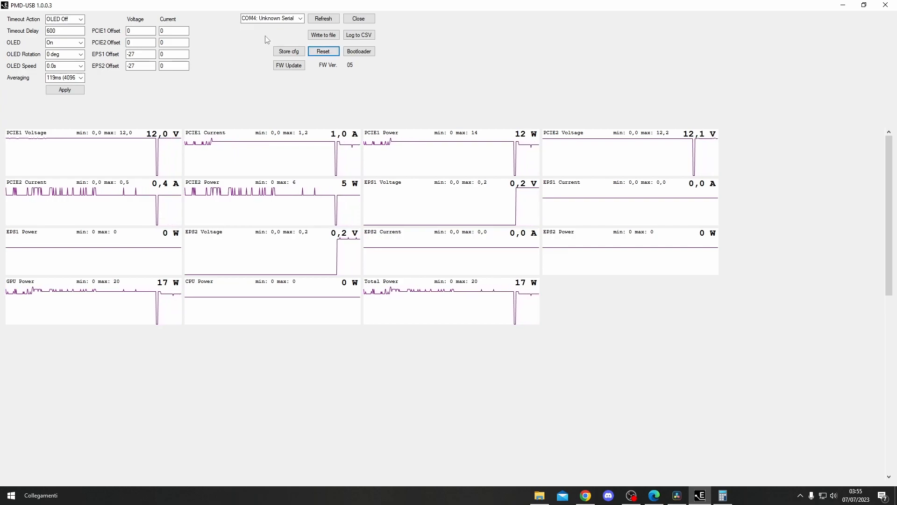
left_click(70, 90)
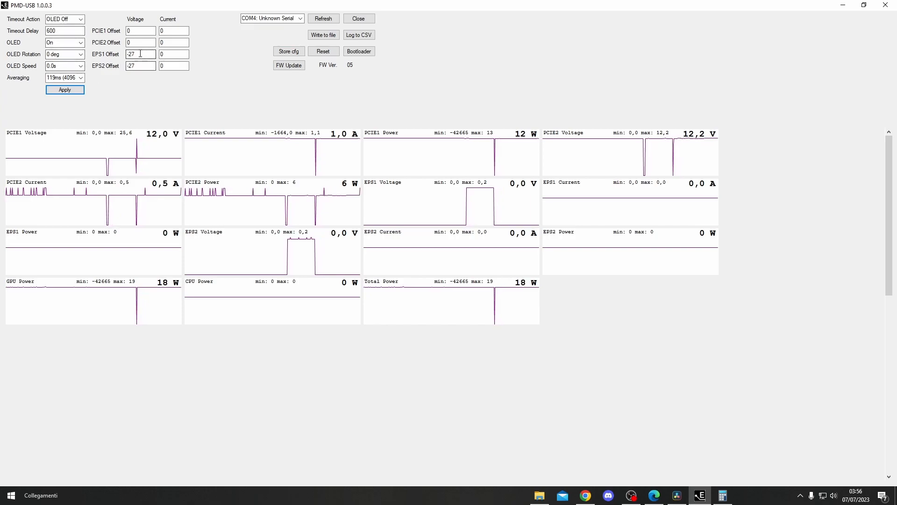
left_click(292, 52)
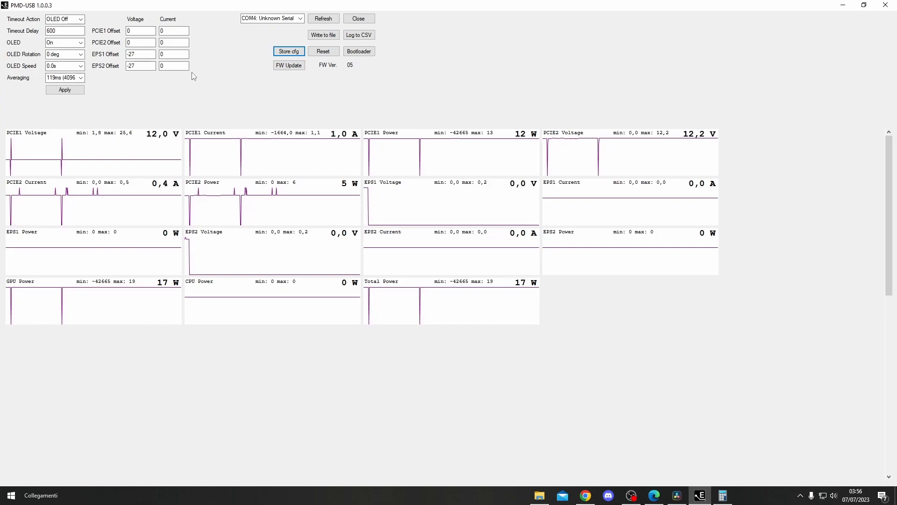
- Switch the OLED rotation to 180 deg and set it back to 0 deg
left_click(63, 54)
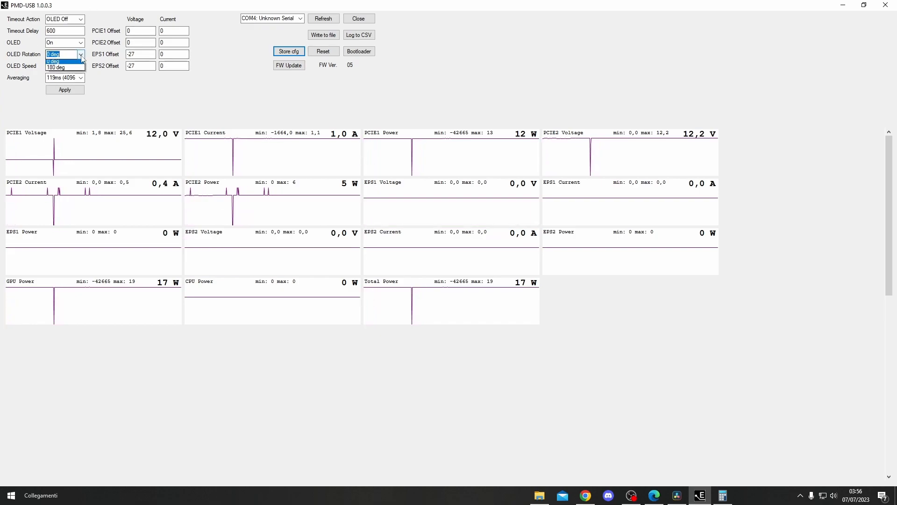
left_click(61, 73)
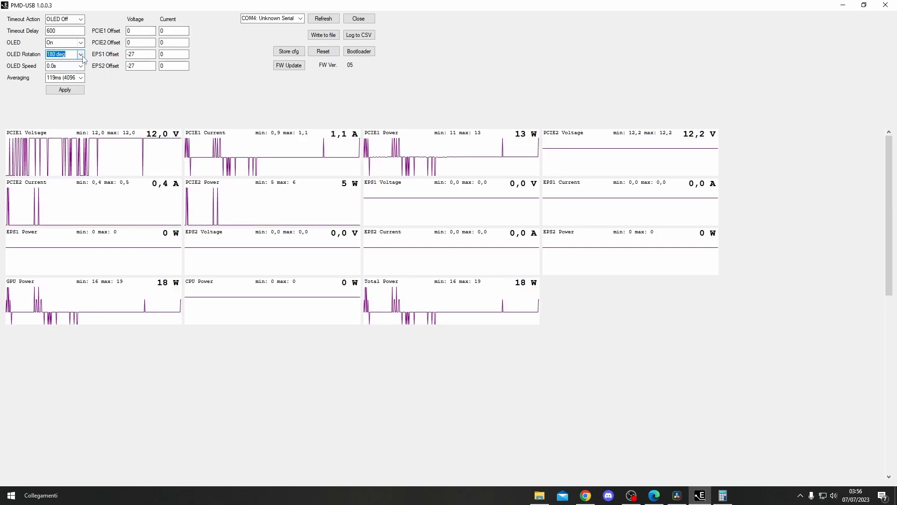
left_click(81, 54)
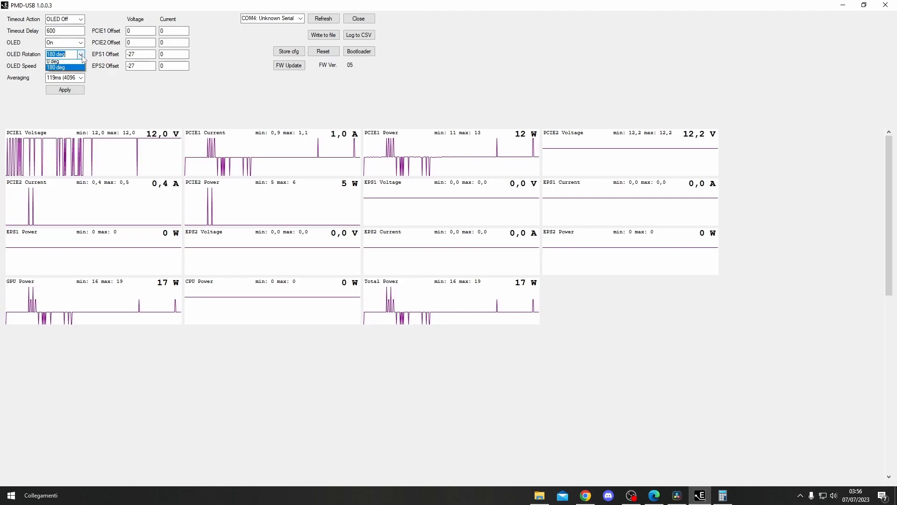
left_click(58, 62)
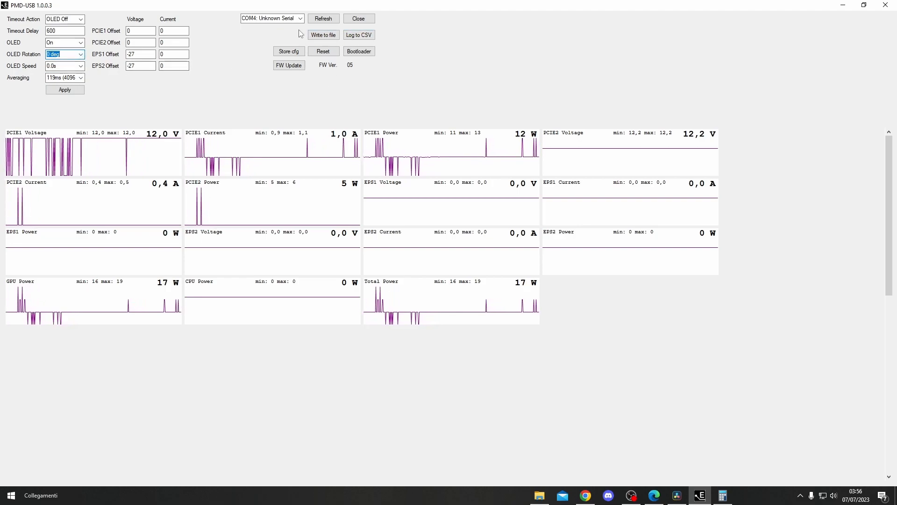
- Start writing the readings to ggg.txt in the PMD-USB vid folder, replacing the existing file
left_click(327, 40)
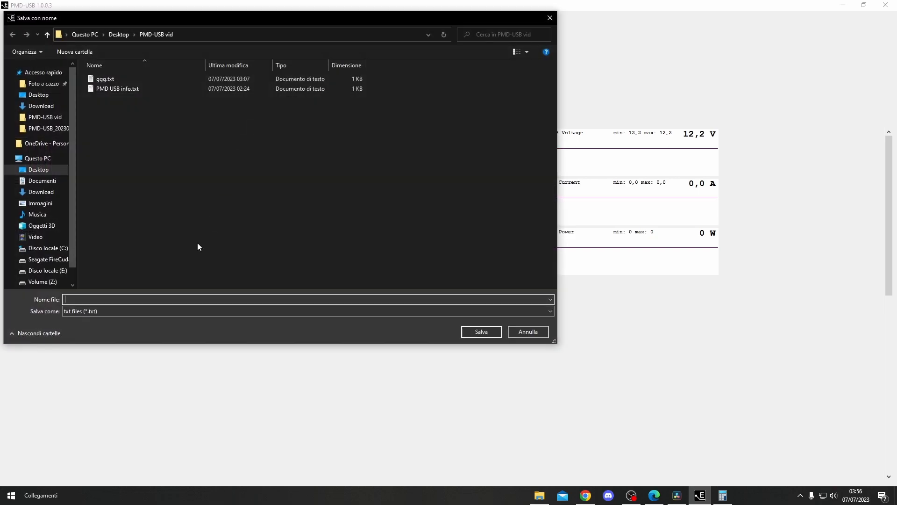
left_click(106, 80)
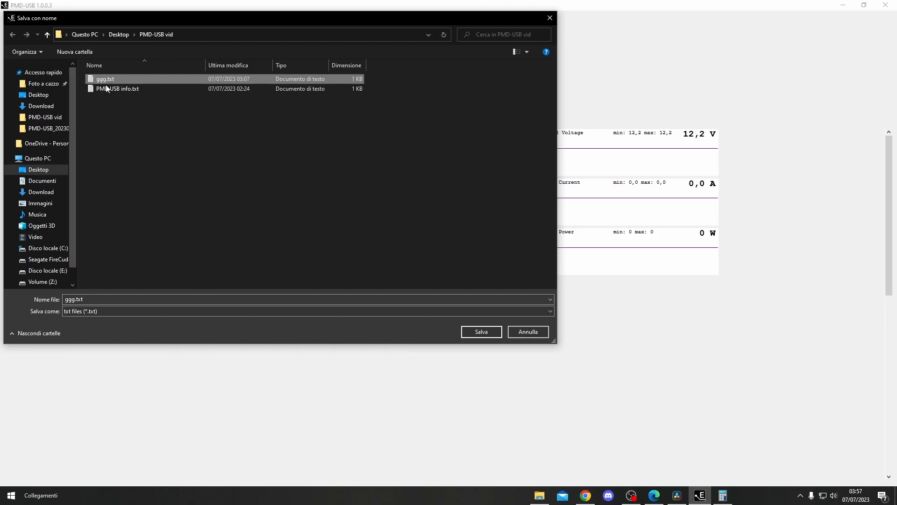
left_click(485, 332)
left_click(471, 248)
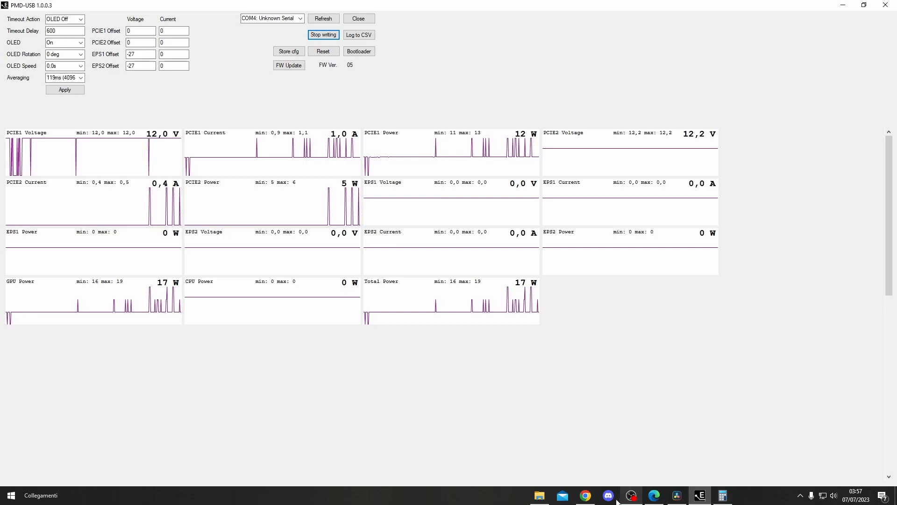
- Open ggg.txt from the PMD-USB vid folder, close it, and reopen it to compare the written reading
left_click(539, 495)
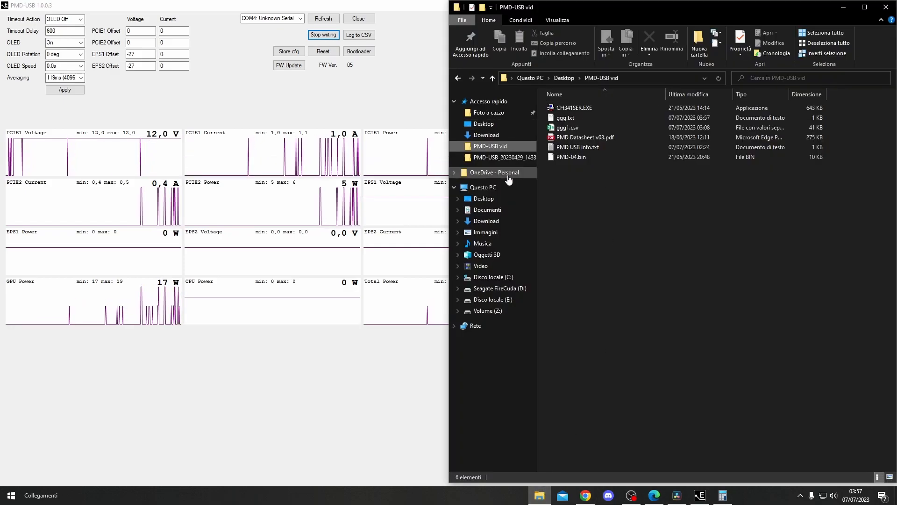
double_click(566, 119)
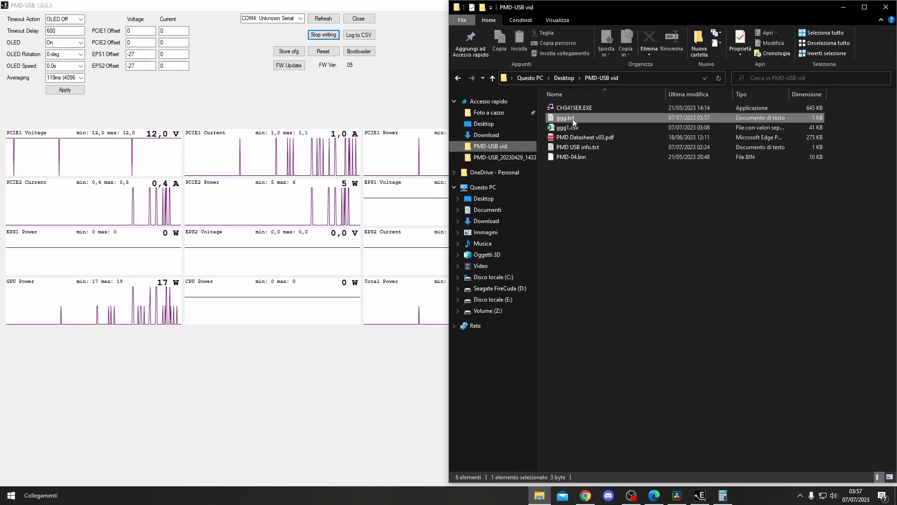
left_click_drag(152, 247, 136, 247)
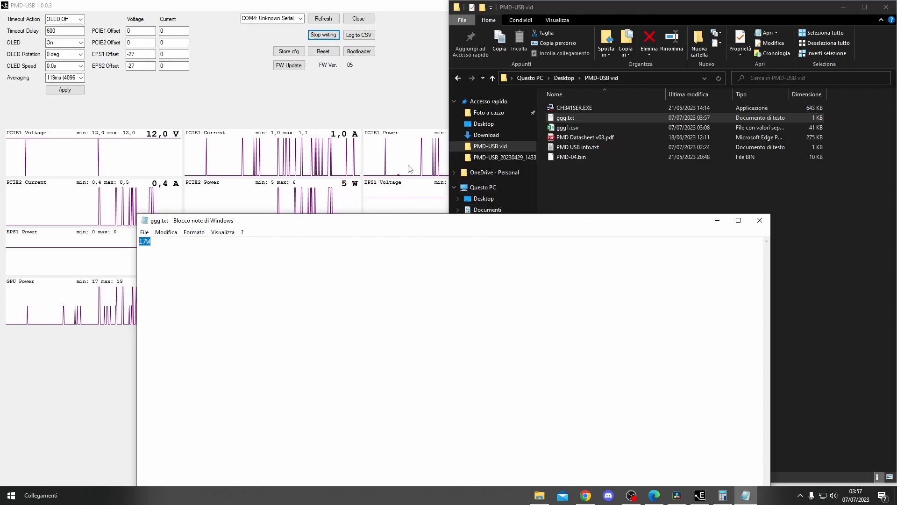
left_click(759, 220)
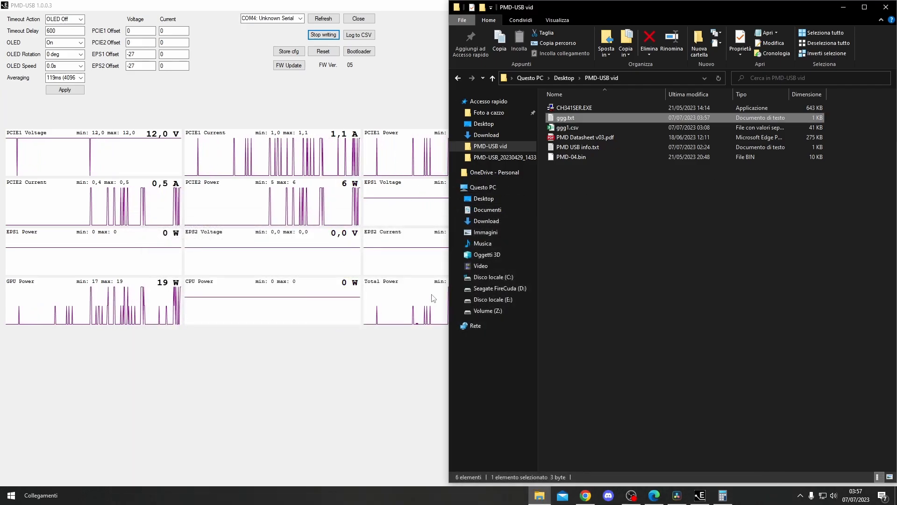
double_click(567, 119)
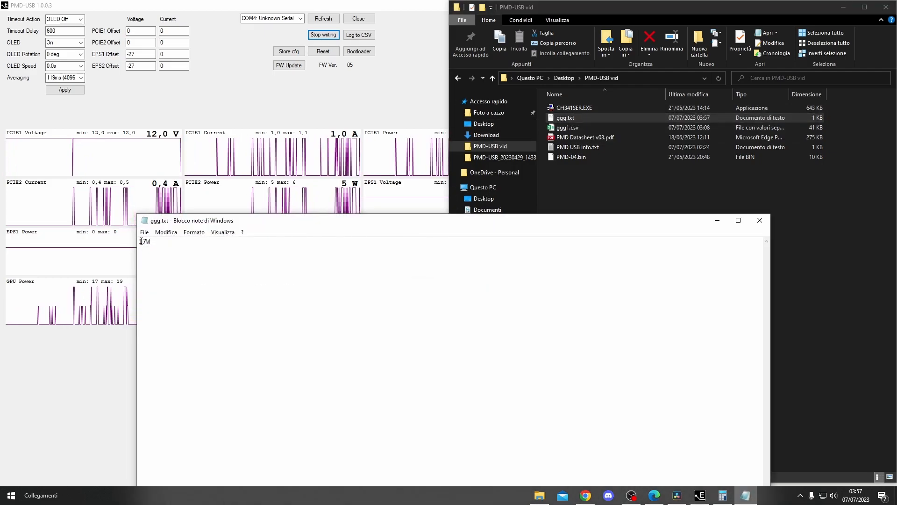
left_click_drag(151, 241, 162, 241)
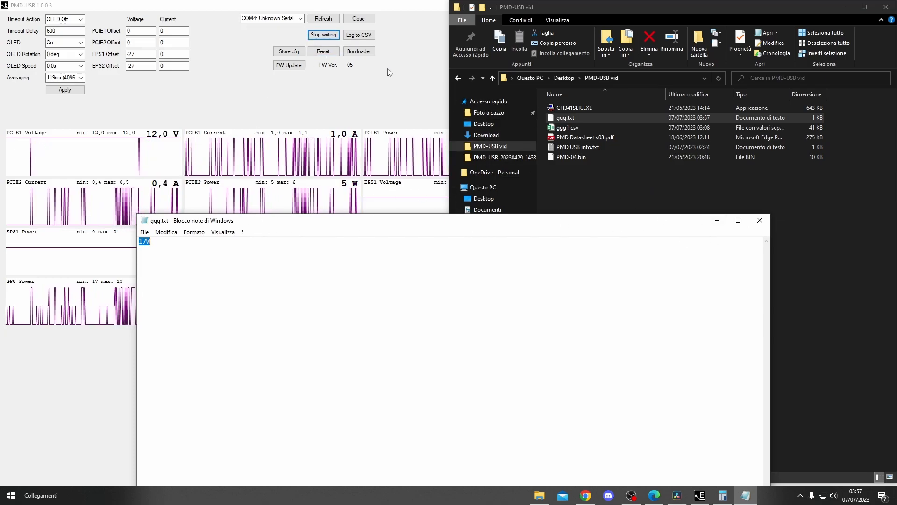
- Stop writing the readings to file, then reopen ggg.txt to check its content and close it
left_click(323, 35)
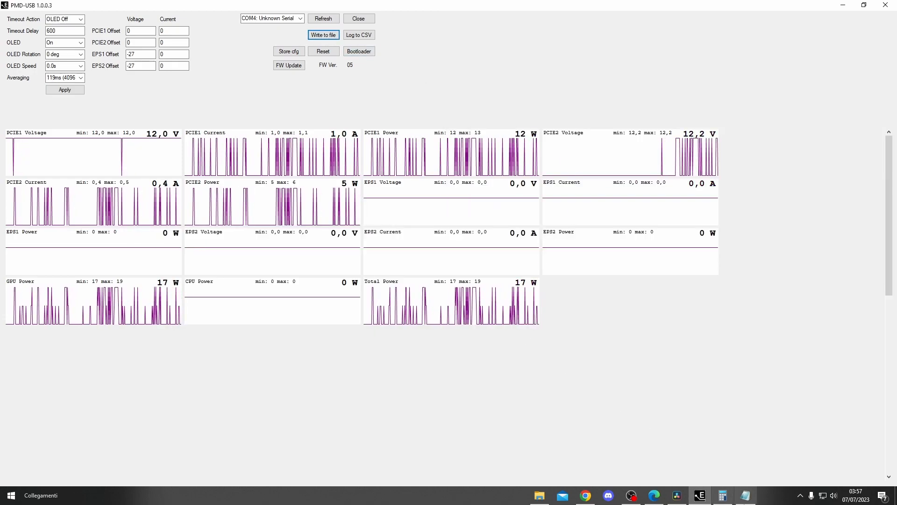
left_click(745, 496)
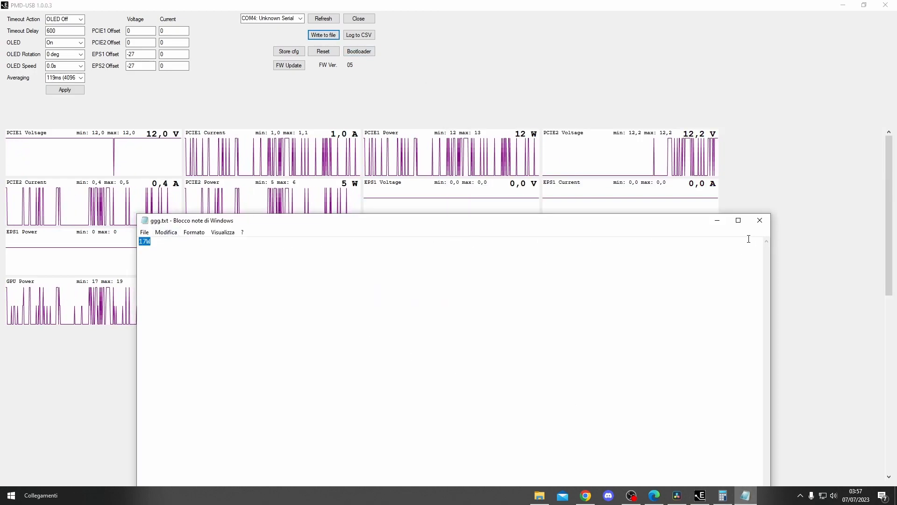
left_click(760, 220)
left_click(540, 496)
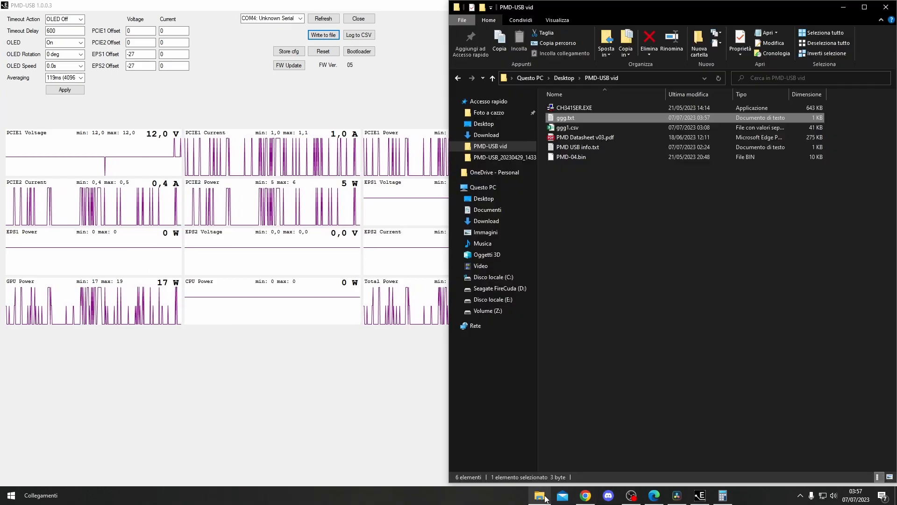
double_click(565, 118)
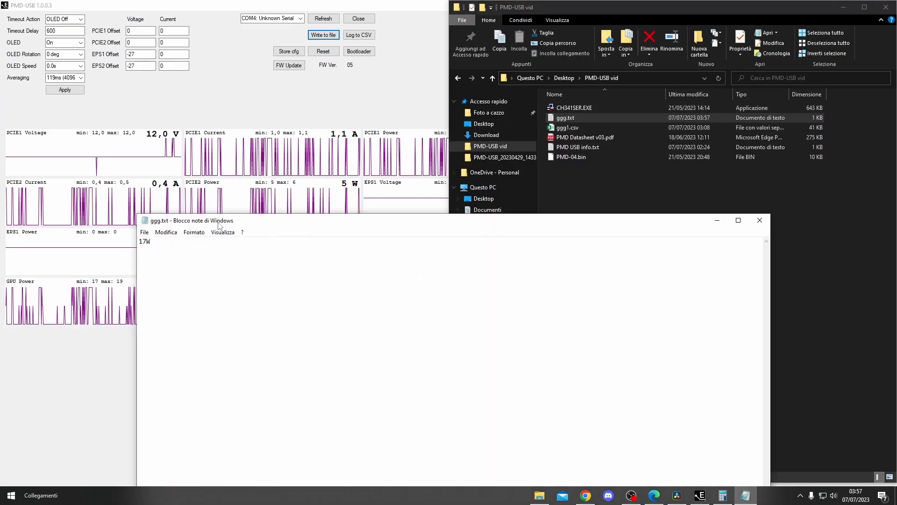
left_click(759, 220)
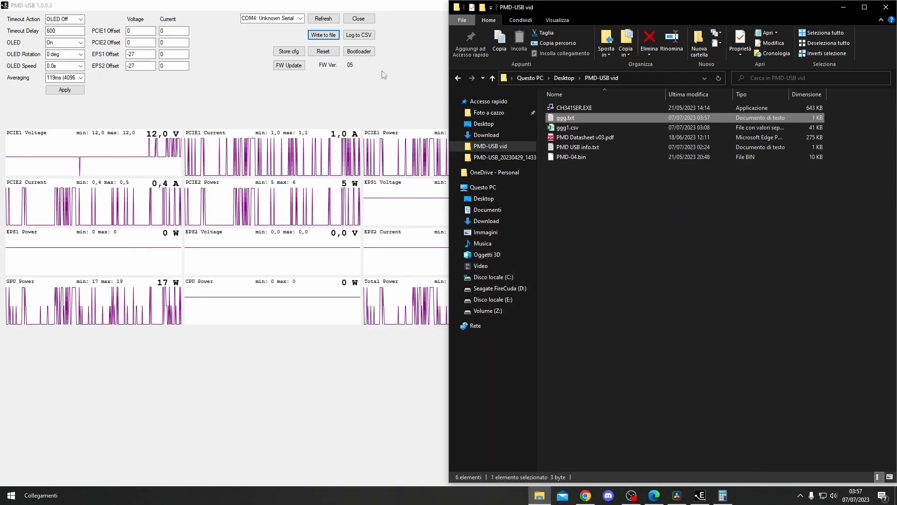
- Start logging the readings to ggg1.csv in the PMD-USB vid folder, overwriting the existing file
left_click(359, 35)
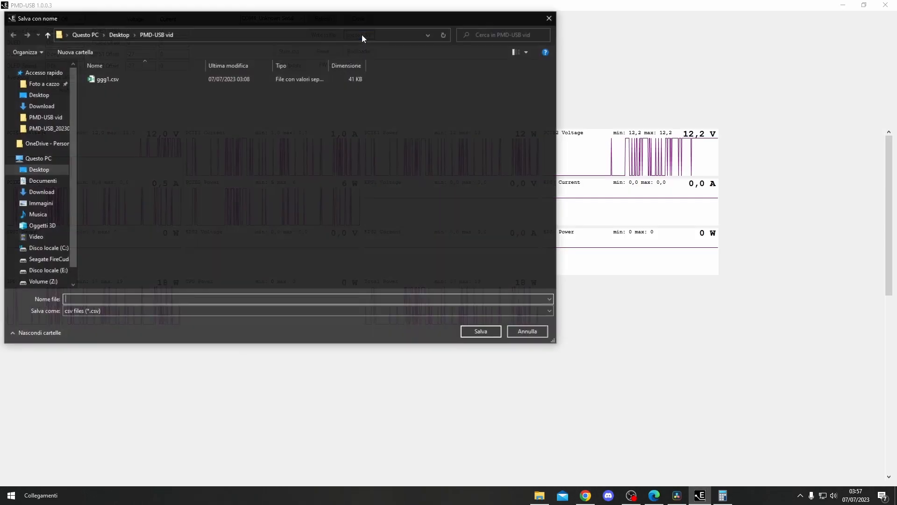
left_click(102, 81)
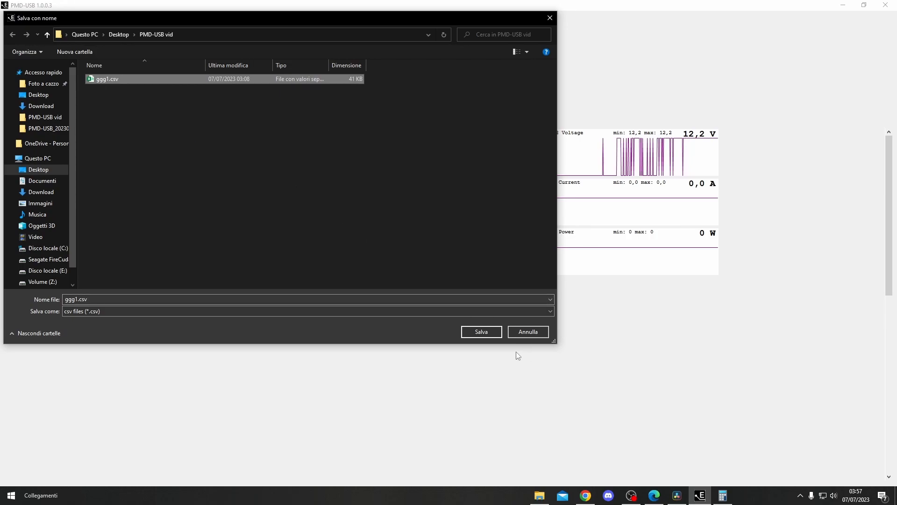
left_click(480, 332)
left_click(470, 247)
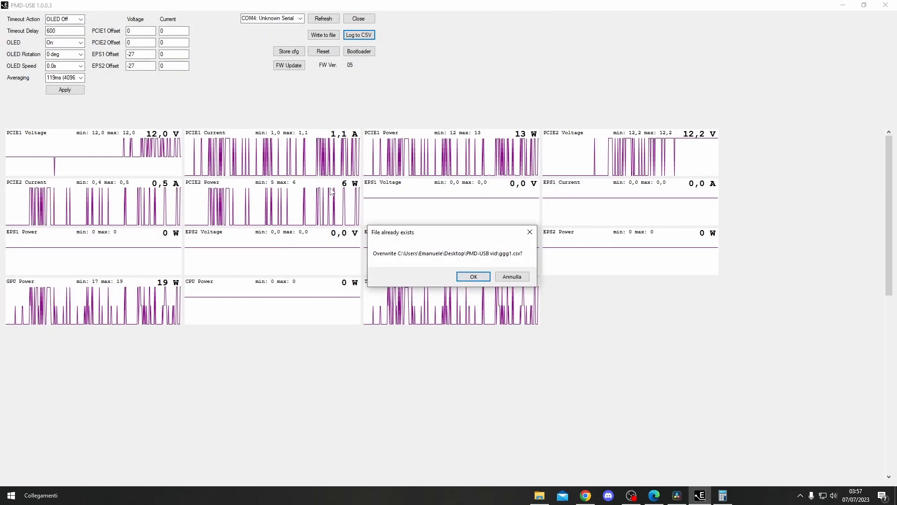
left_click(468, 278)
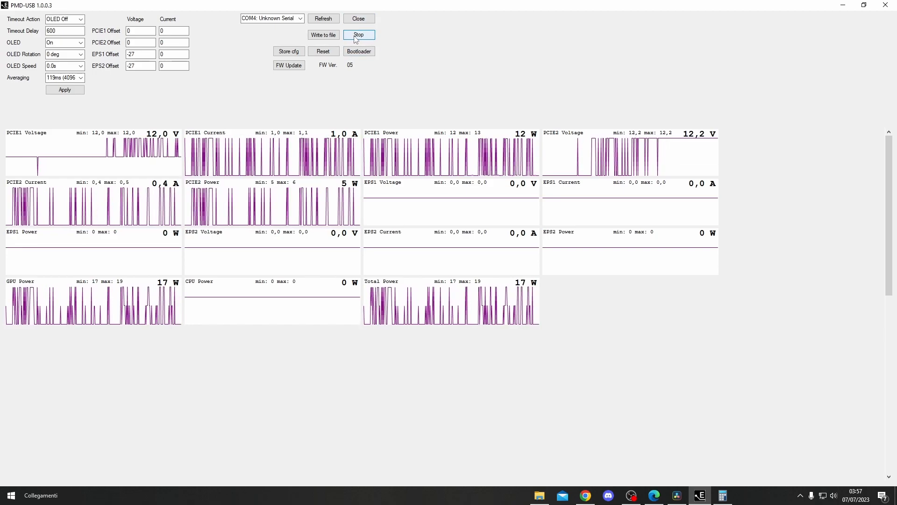
- Check ggg1.csv in Excel while logging runs, close it, and stop the CSV logging
left_click(542, 496)
double_click(567, 127)
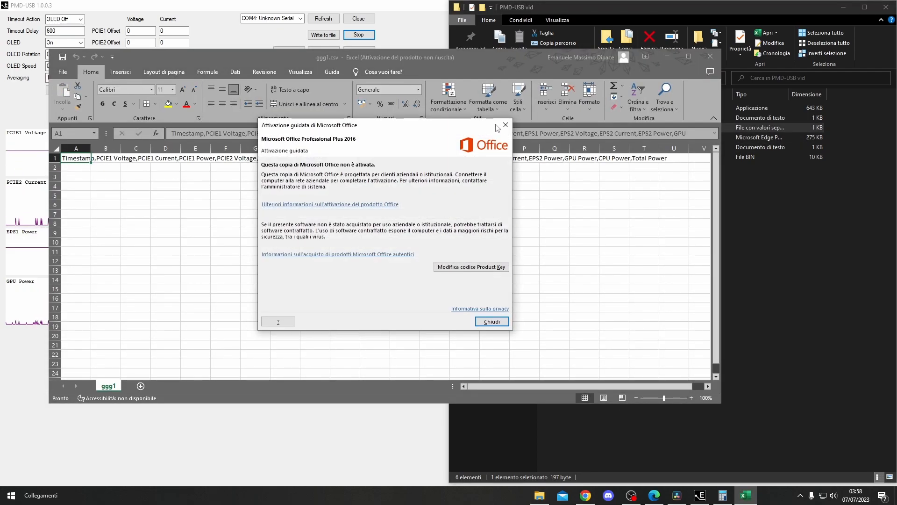
left_click(505, 125)
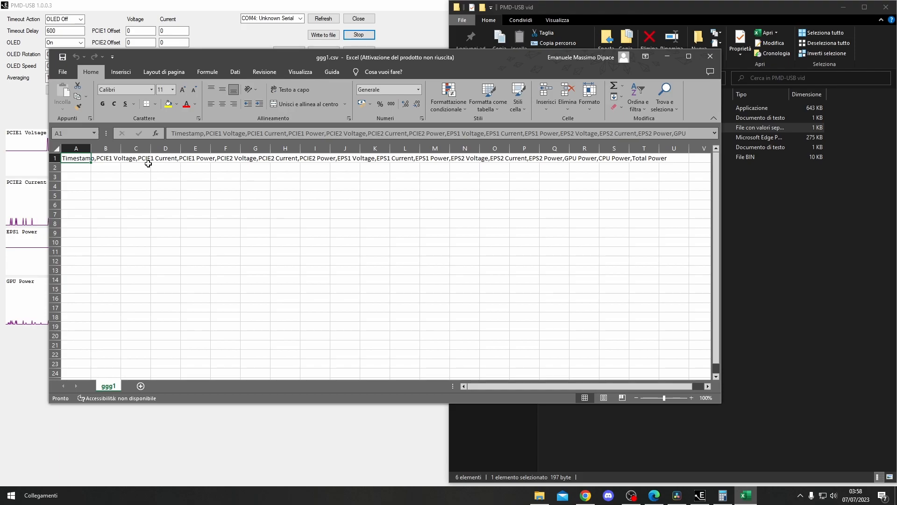
left_click(710, 56)
left_click(358, 34)
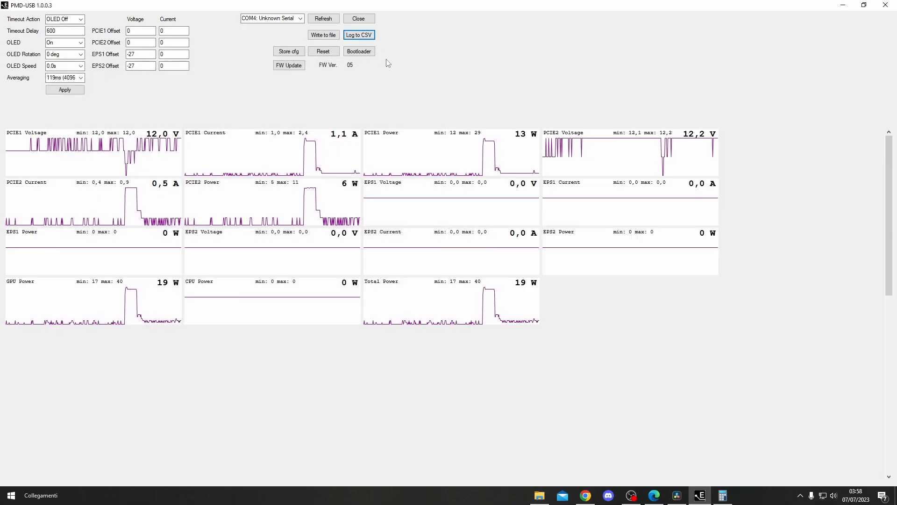
- Open the completed ggg1.csv log in Excel and dismiss the Office activation wizard
left_click(539, 494)
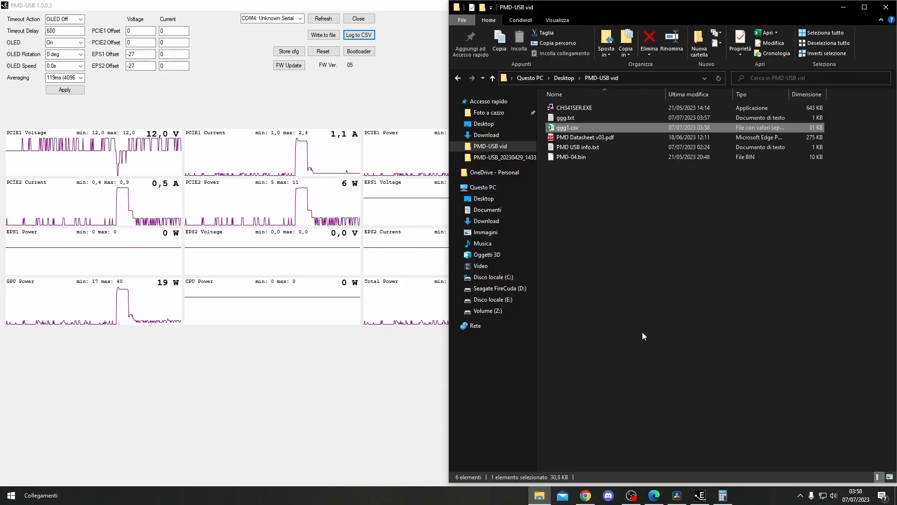
double_click(568, 127)
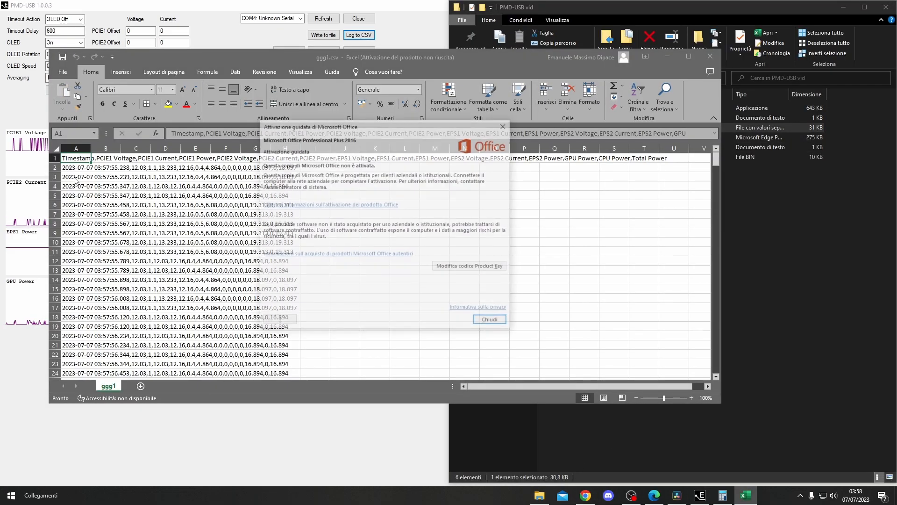
left_click(503, 125)
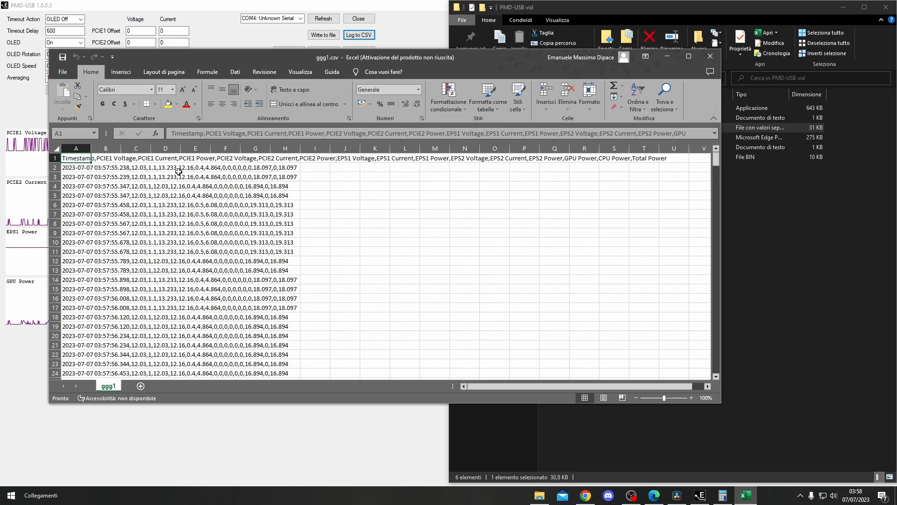
- Examine the first logged rows, matching the timestamp, voltage, current and power values to the column headers
left_click(75, 168)
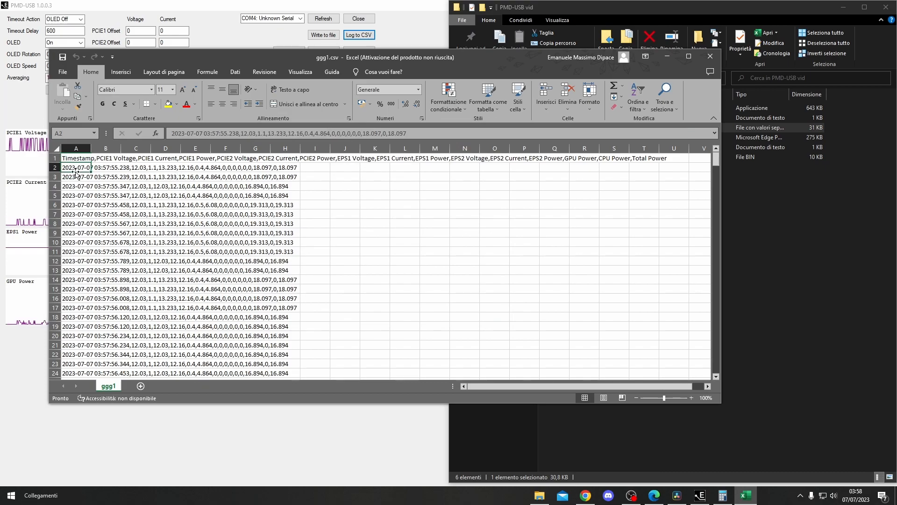
left_click(111, 170)
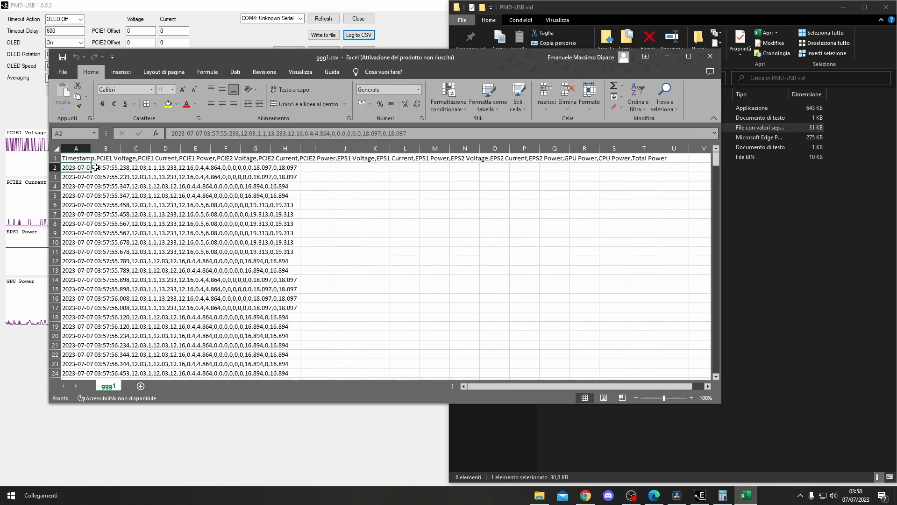
left_click(134, 168)
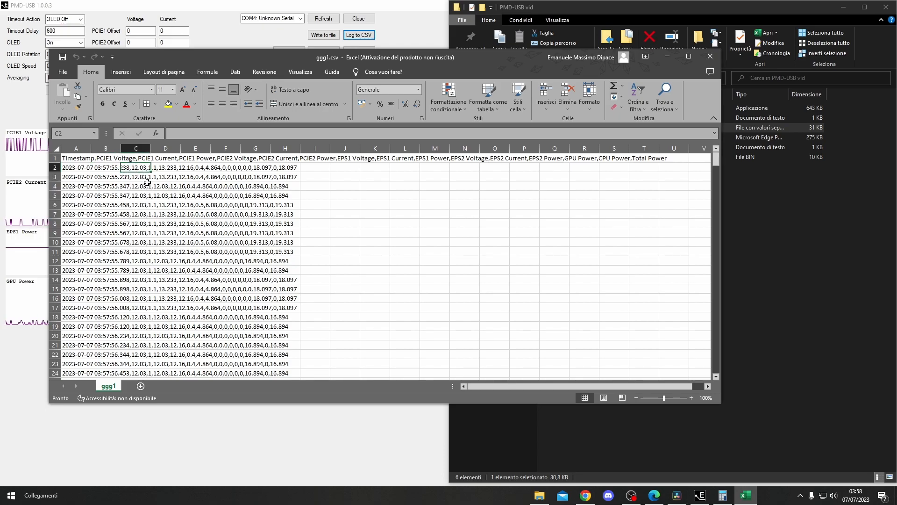
left_click(152, 159)
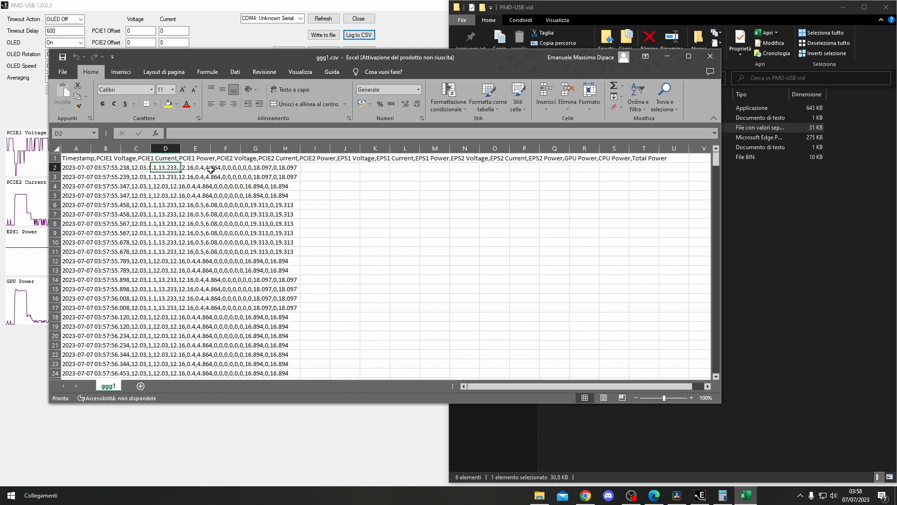
left_click(190, 167)
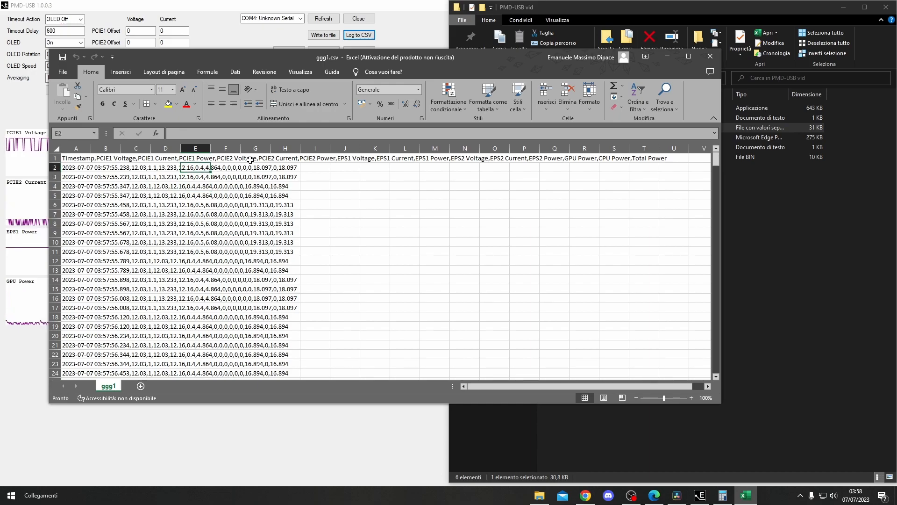
left_click(218, 169)
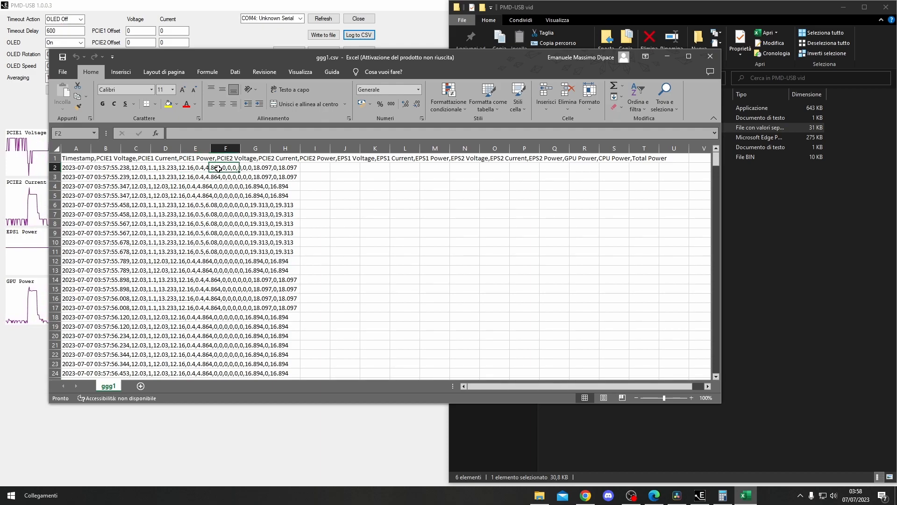
left_click(283, 169)
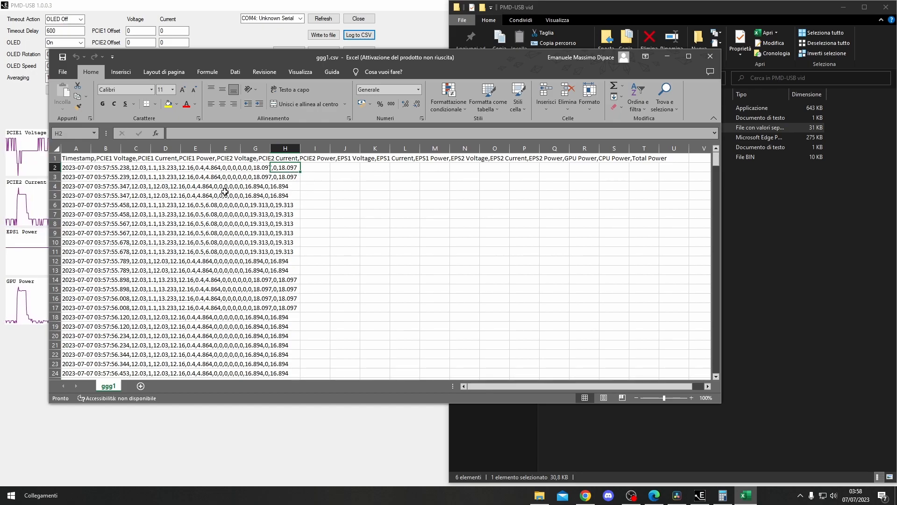
left_click(256, 183)
left_click(78, 174)
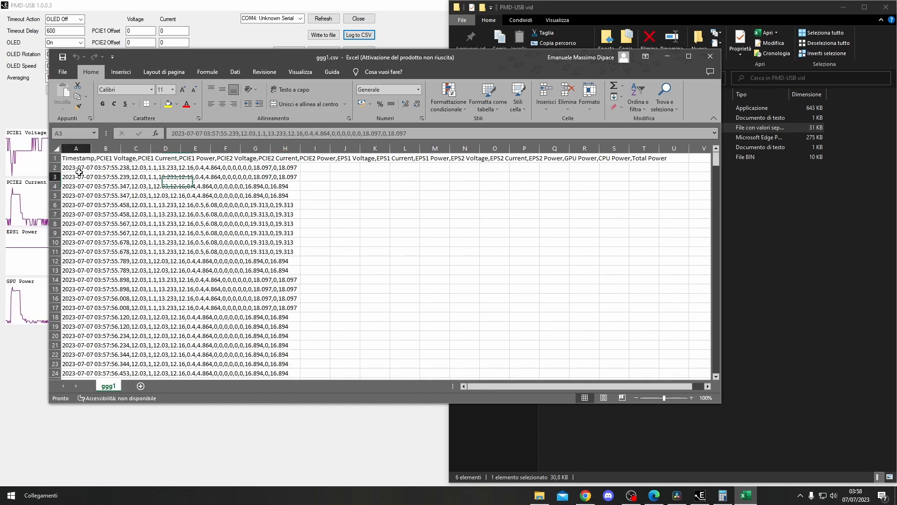
left_click(109, 167)
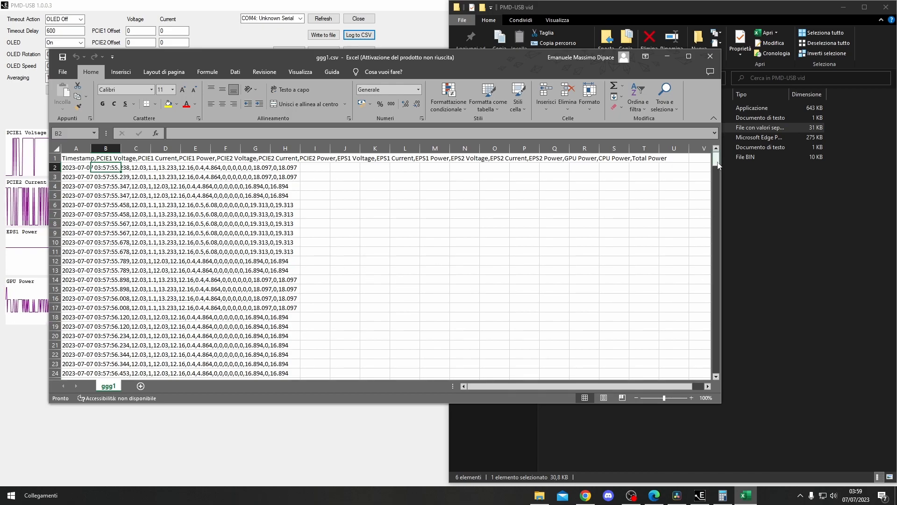
- Inspect the last records of the ggg1.csv log, close the workbook, and minimize the folder window
left_click_drag(715, 160, 720, 371)
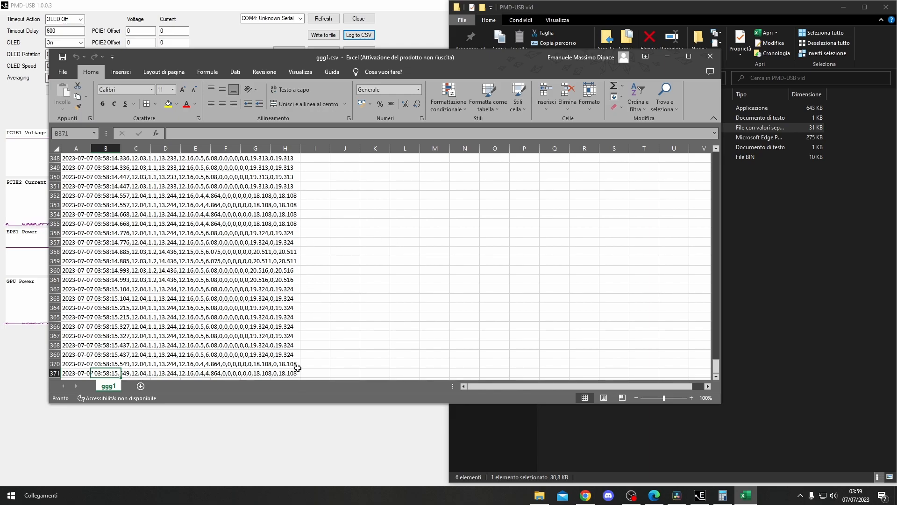
left_click(280, 159)
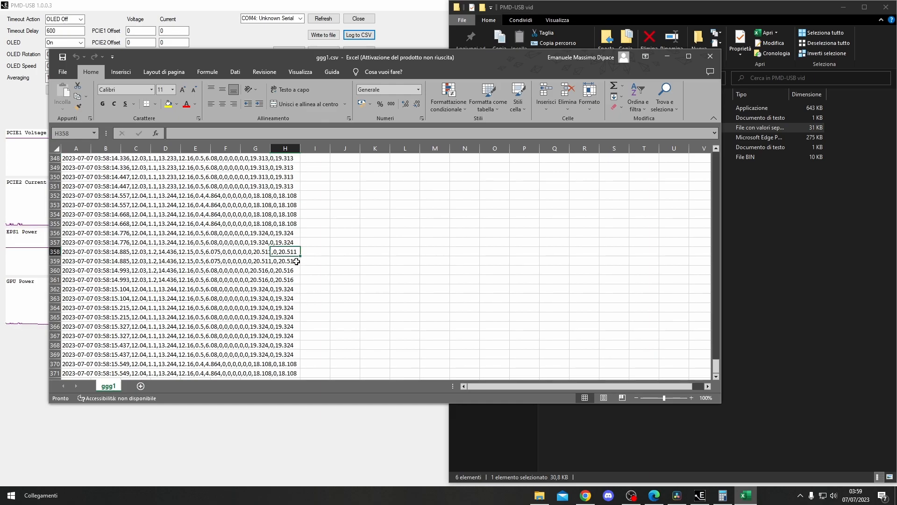
left_click(709, 57)
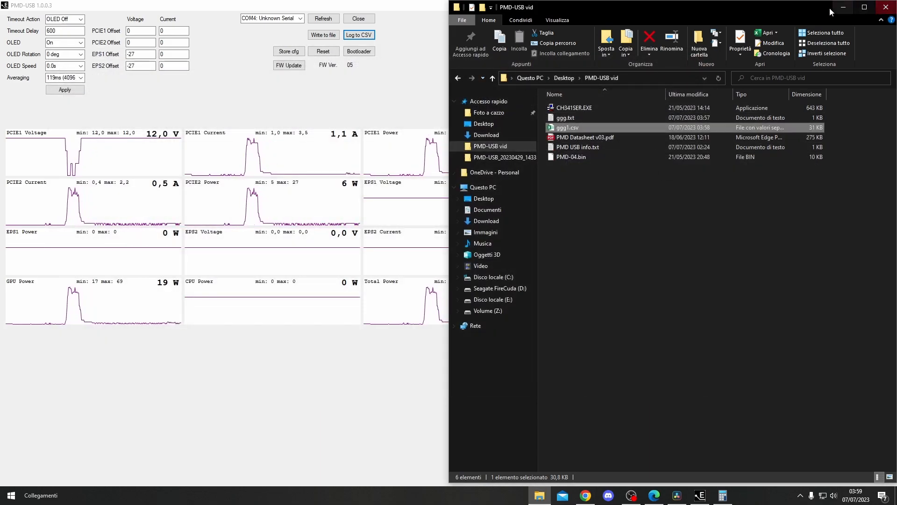
left_click(841, 7)
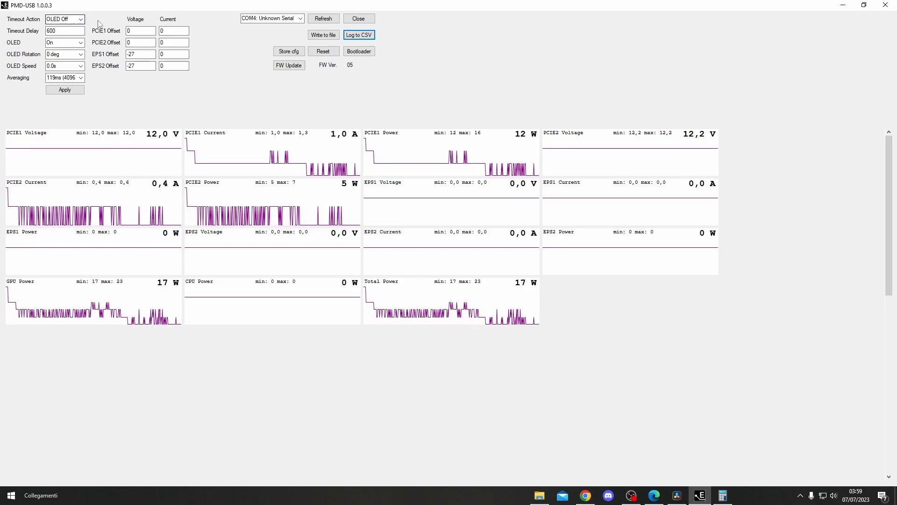
- Set the timeout action to Disabled and apply the setting to the device
left_click(70, 20)
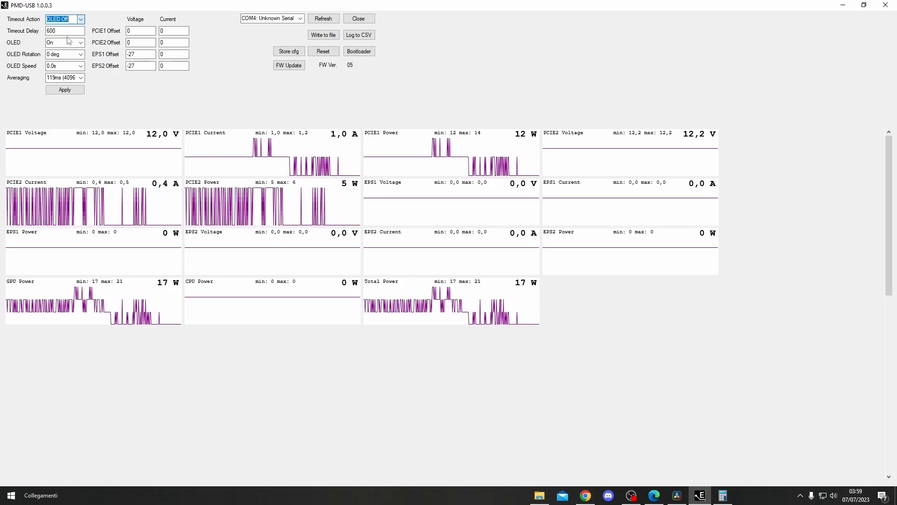
left_click(56, 40)
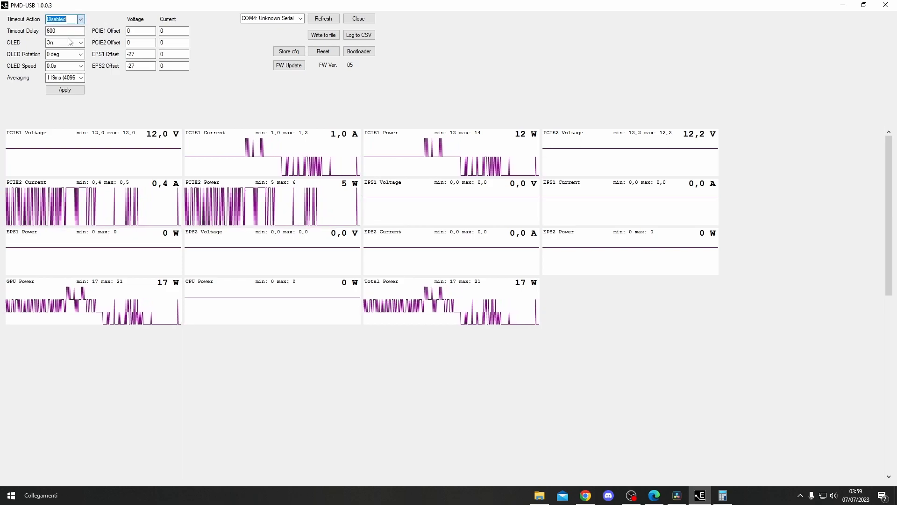
left_click(65, 90)
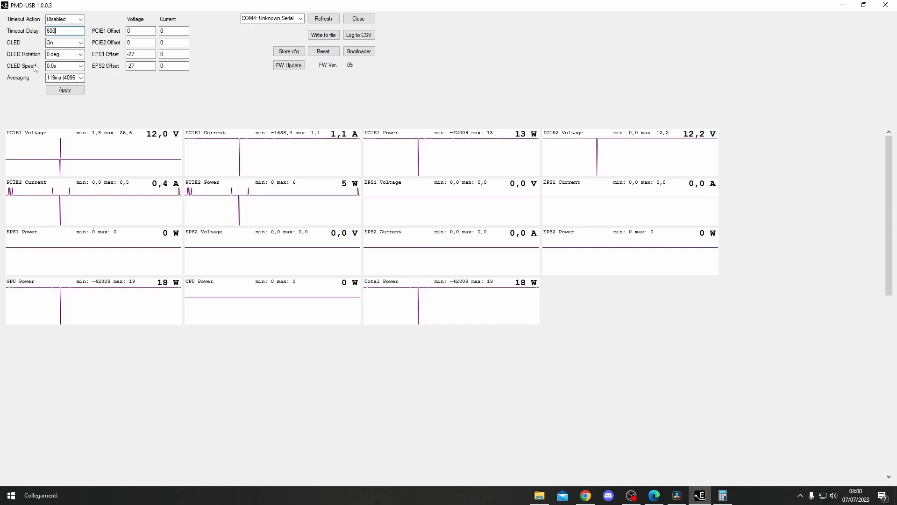
- Set the OLED speed to 1.0s and apply it to the device
left_click(80, 65)
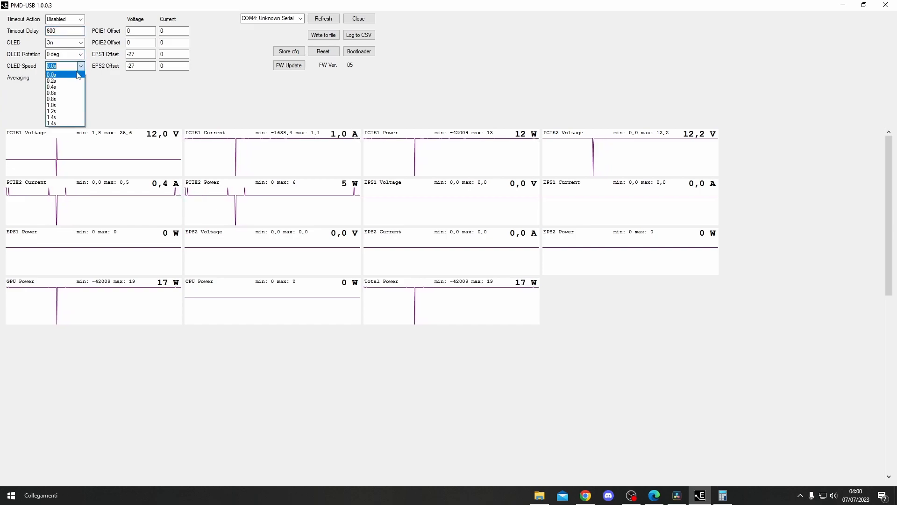
left_click(55, 105)
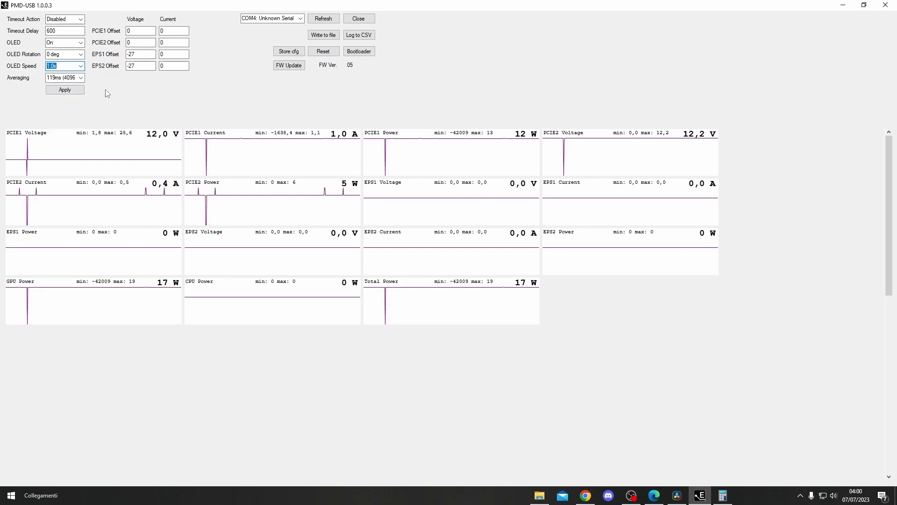
left_click(65, 90)
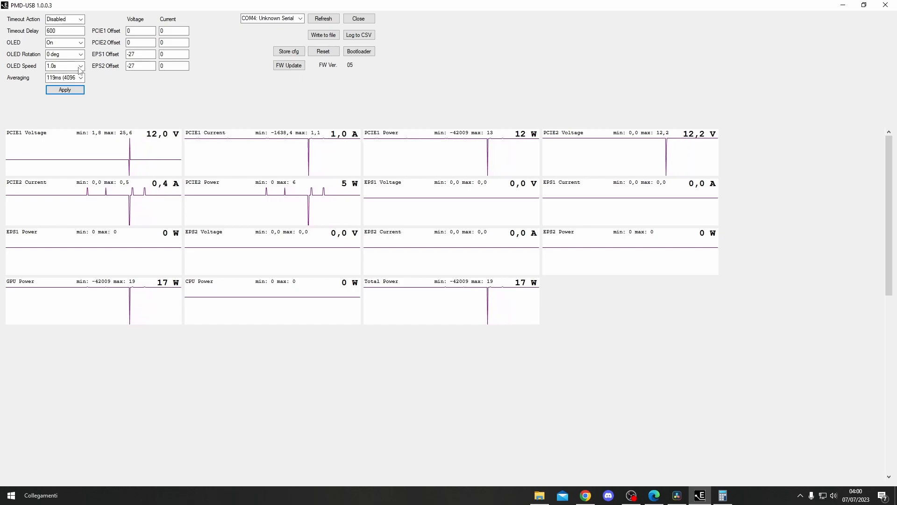
- Return the OLED speed to 0.0s, choose the 119ms (4096 samples) averaging, and apply the settings
left_click(63, 66)
left_click(51, 75)
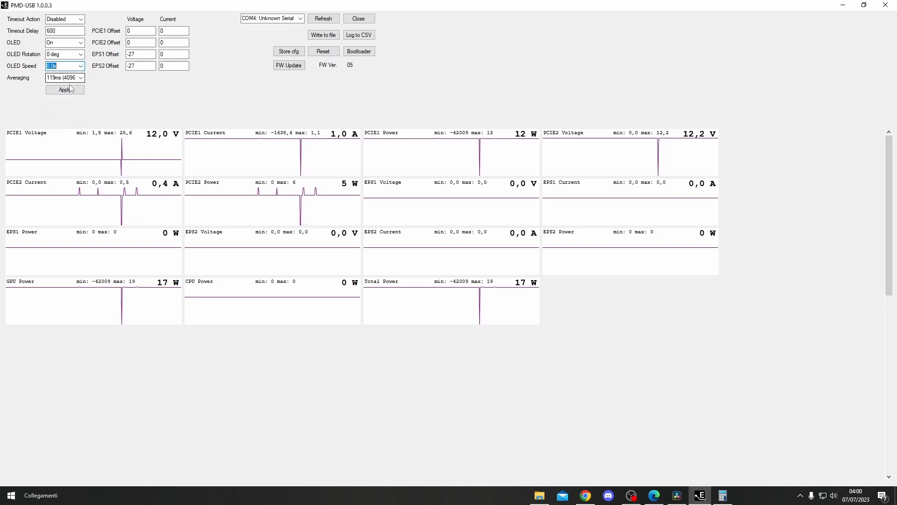
left_click(60, 78)
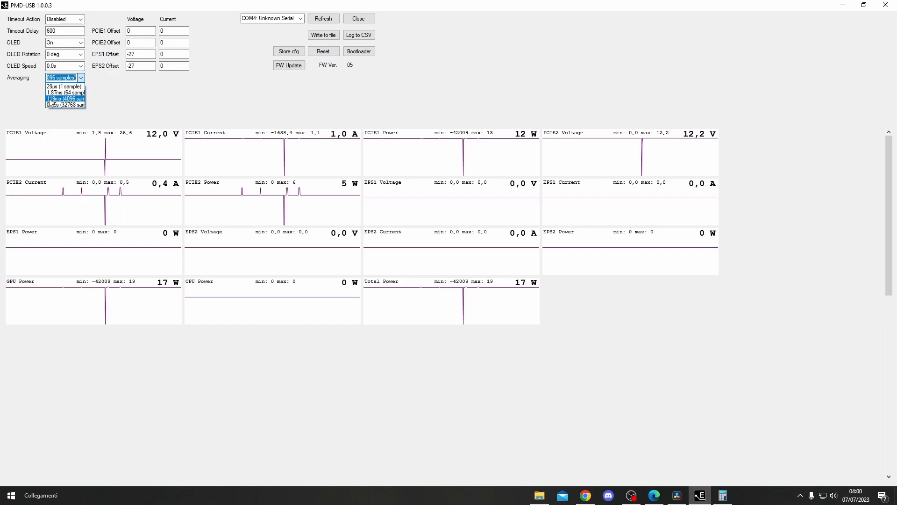
left_click(65, 98)
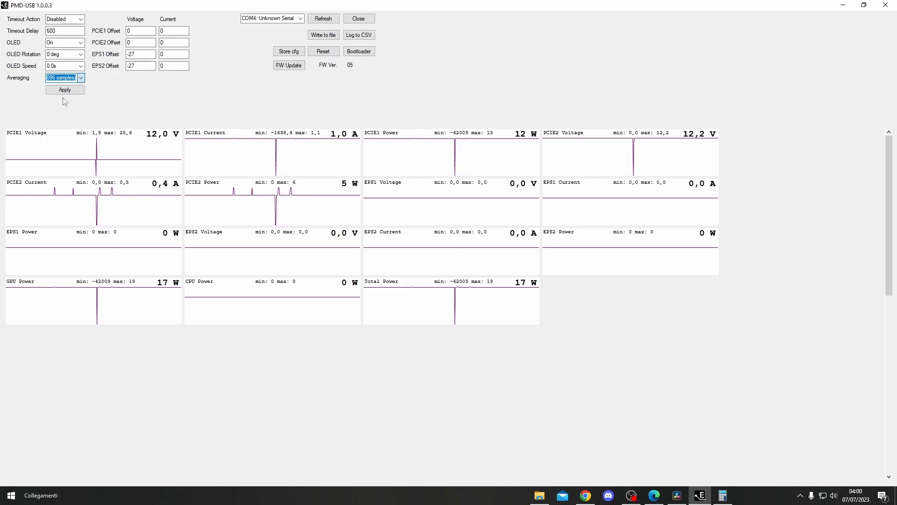
left_click(67, 90)
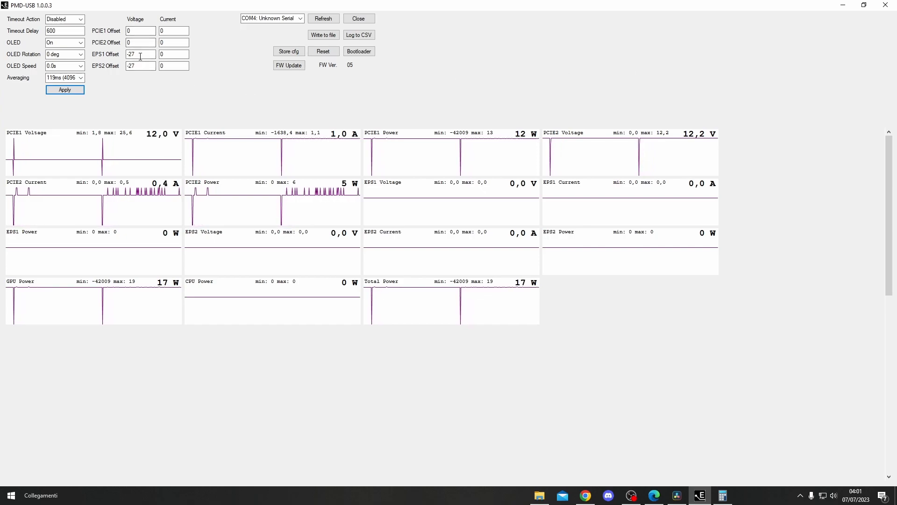
- Compare the EPS1 voltage offset with the voltage resolution per value in the Commands table of PMD Datasheet v03.pdf
left_click_drag(139, 54, 126, 56)
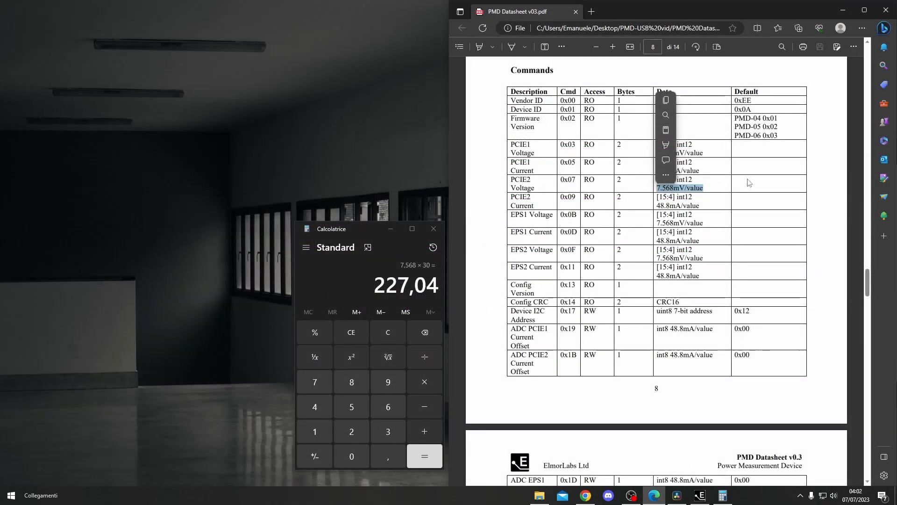
left_click(720, 178)
left_click(756, 161)
left_click_drag(704, 154, 647, 158)
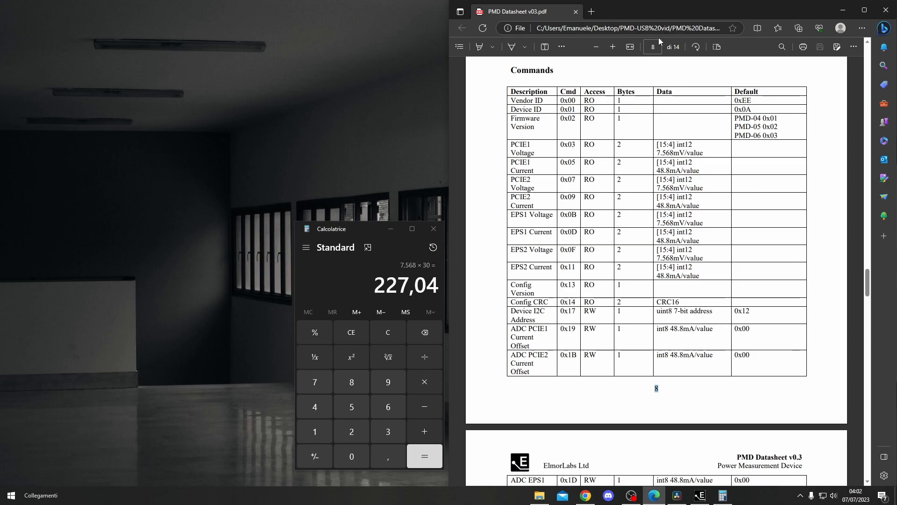
- Look through the PMD datasheet from the general description to the revision history, including the settings, I2C and USB serial command sections
scroll(549, 206, "up", 15)
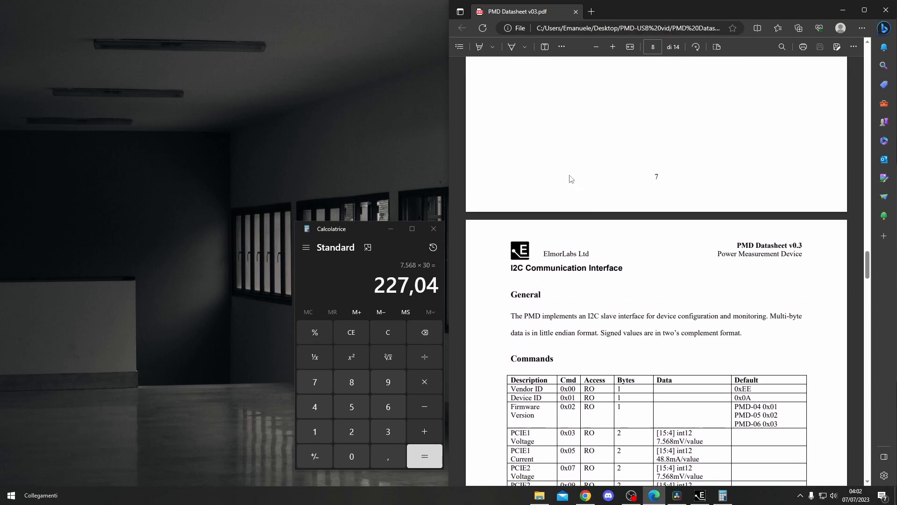
scroll(565, 273, "up", 10)
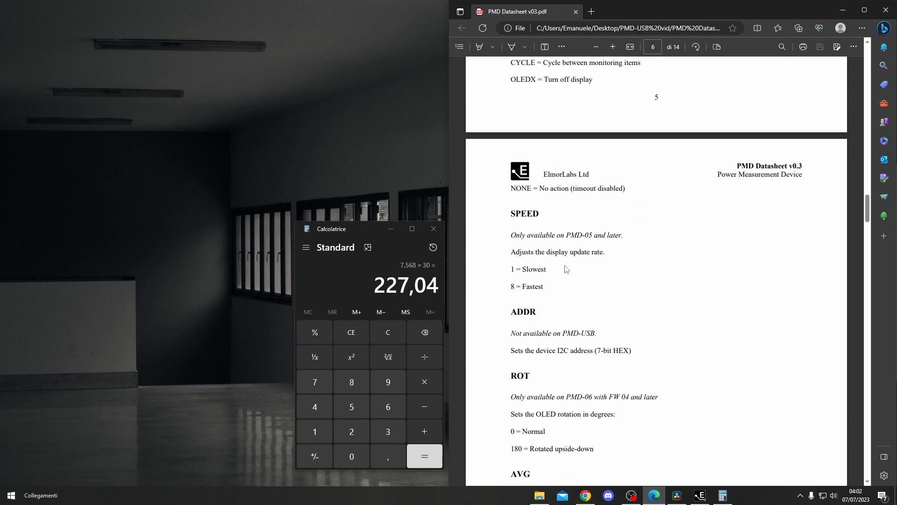
scroll(564, 237, "up", 20)
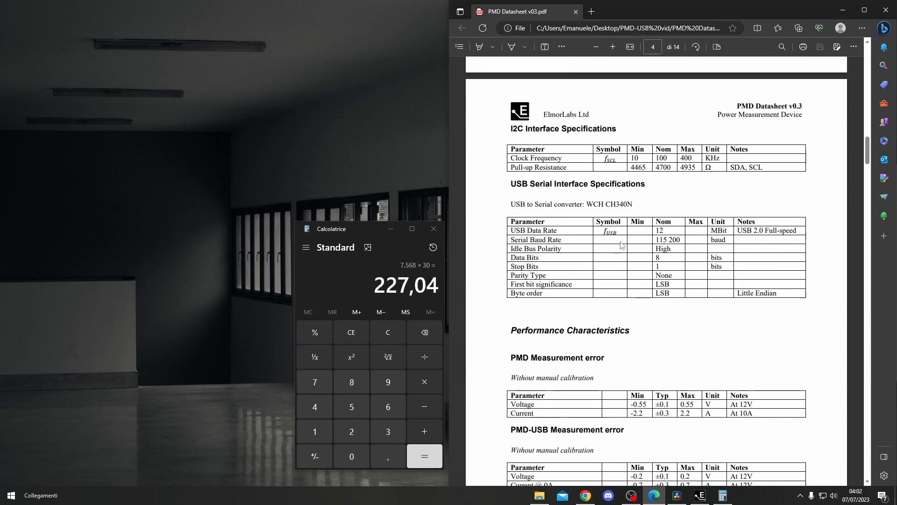
scroll(659, 289, "up", 4)
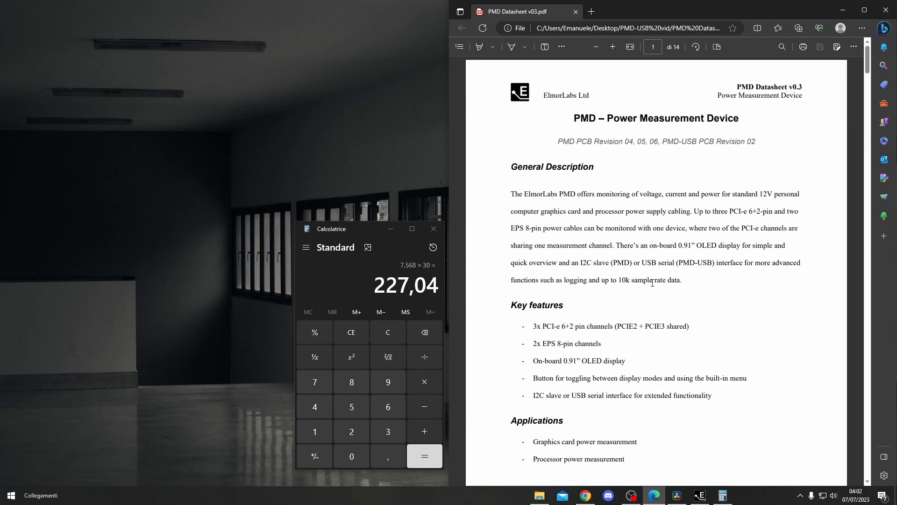
scroll(673, 292, "down", 20)
scroll(619, 276, "down", 20)
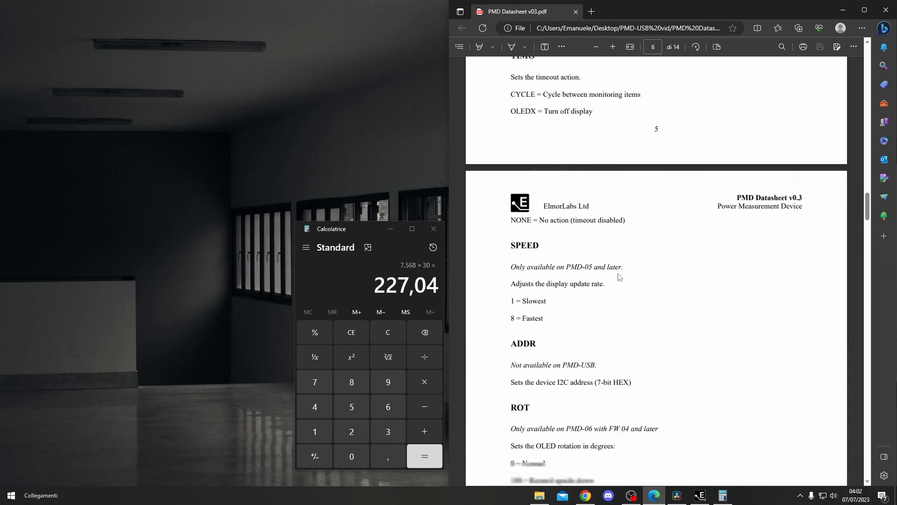
scroll(583, 310, "down", 18)
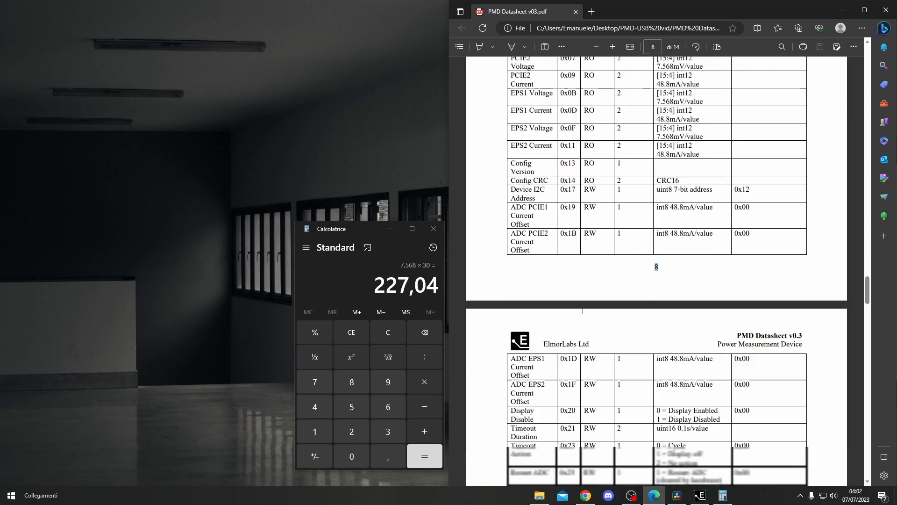
scroll(581, 316, "down", 15)
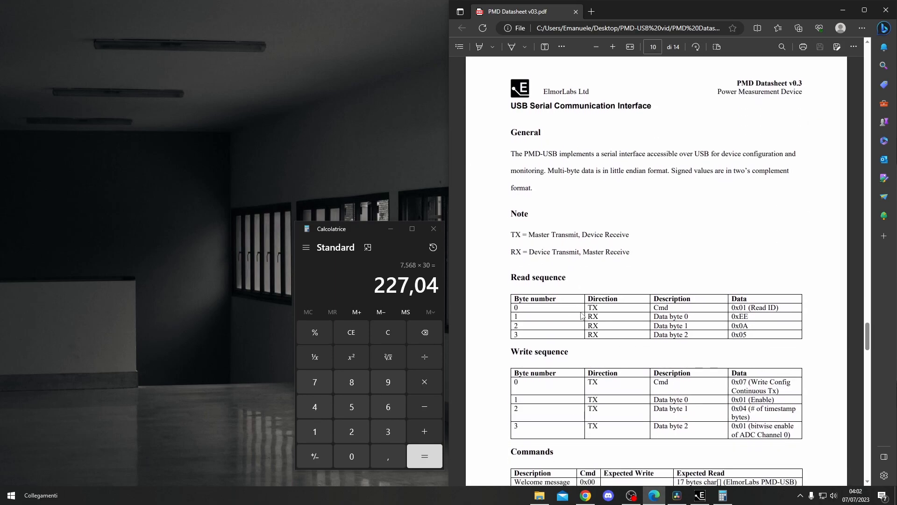
scroll(578, 346, "down", 15)
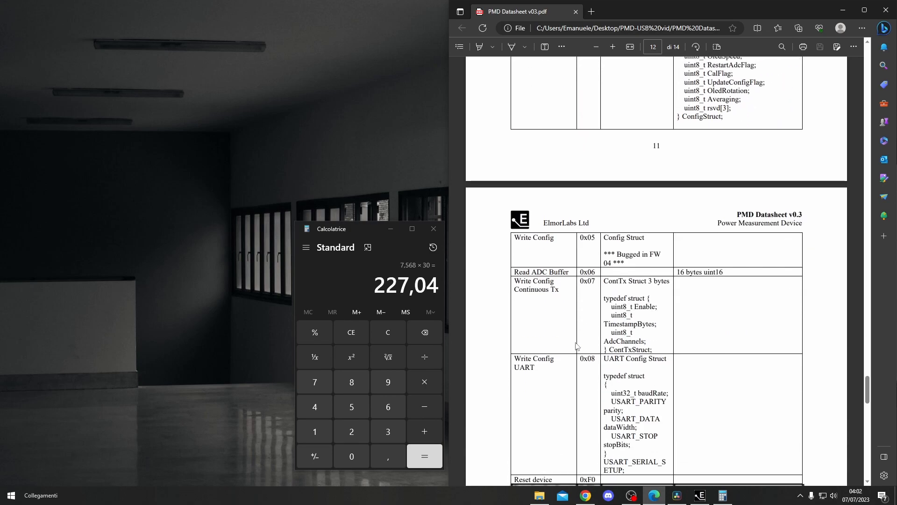
scroll(568, 347, "down", 15)
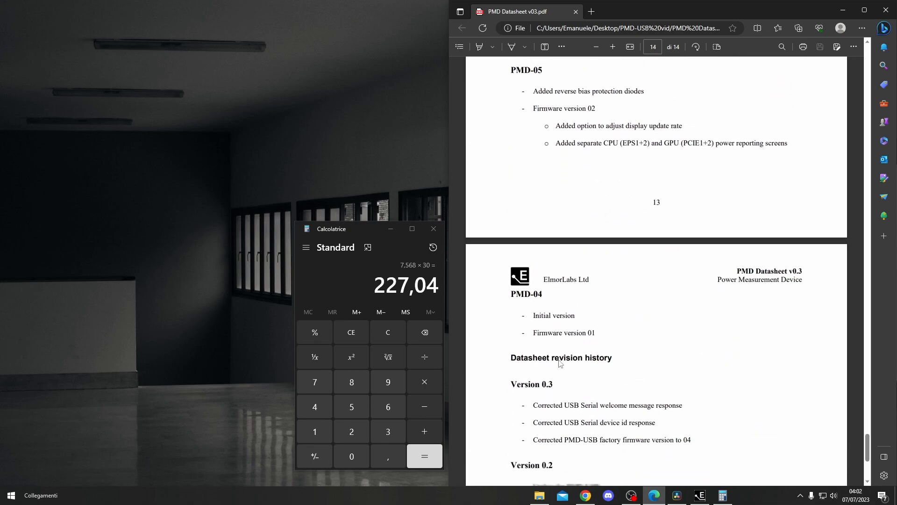
scroll(563, 410, "up", 20)
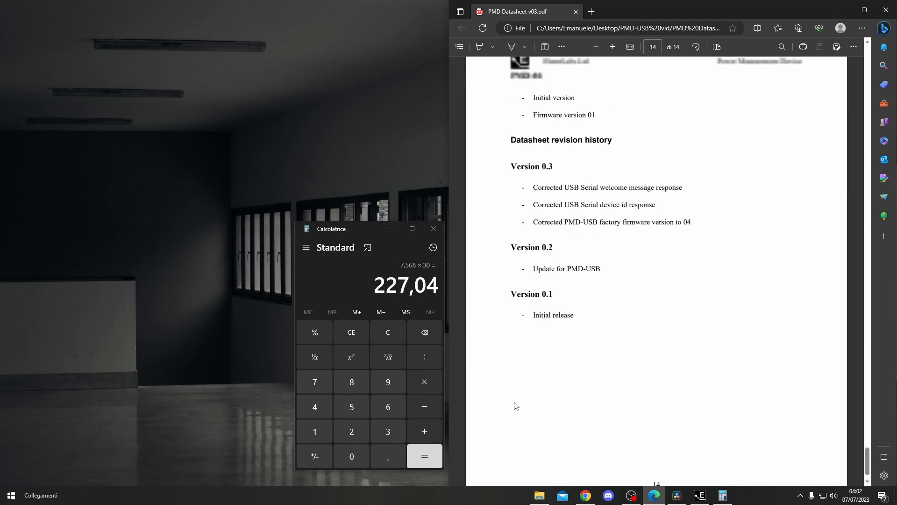
scroll(664, 196, "up", 20)
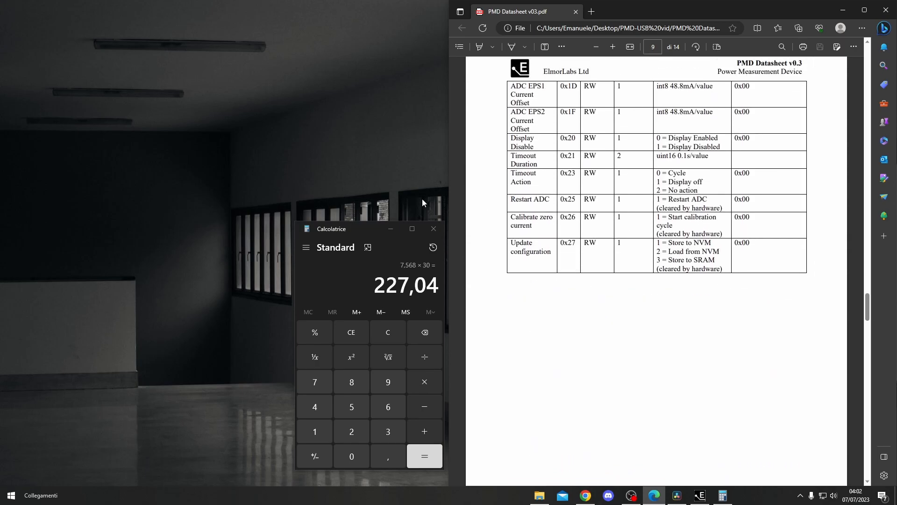